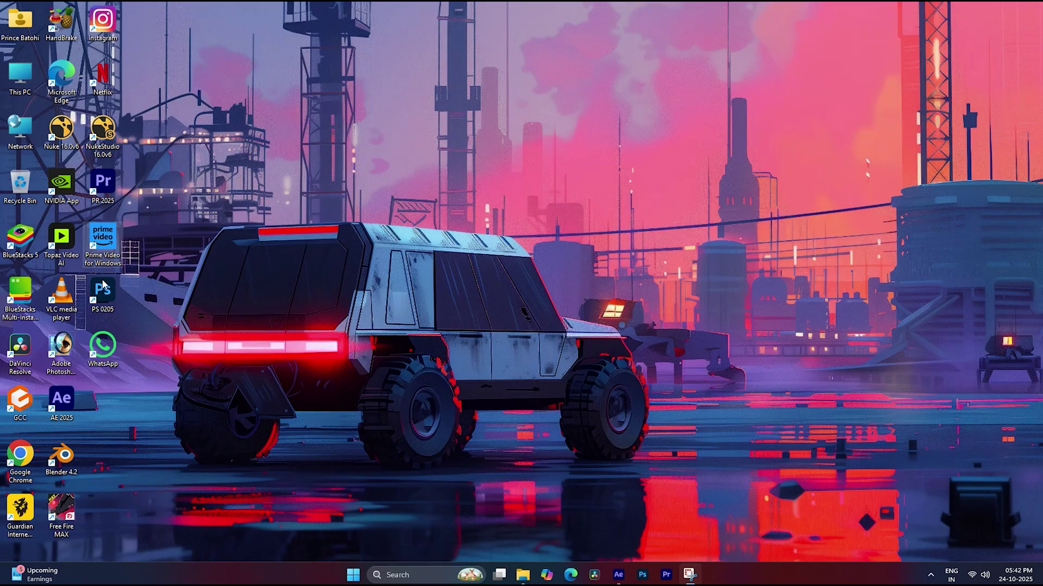
Import the wallpaper and five character PNGs, then build a composition from the wallpaper image
left_click(628, 580)
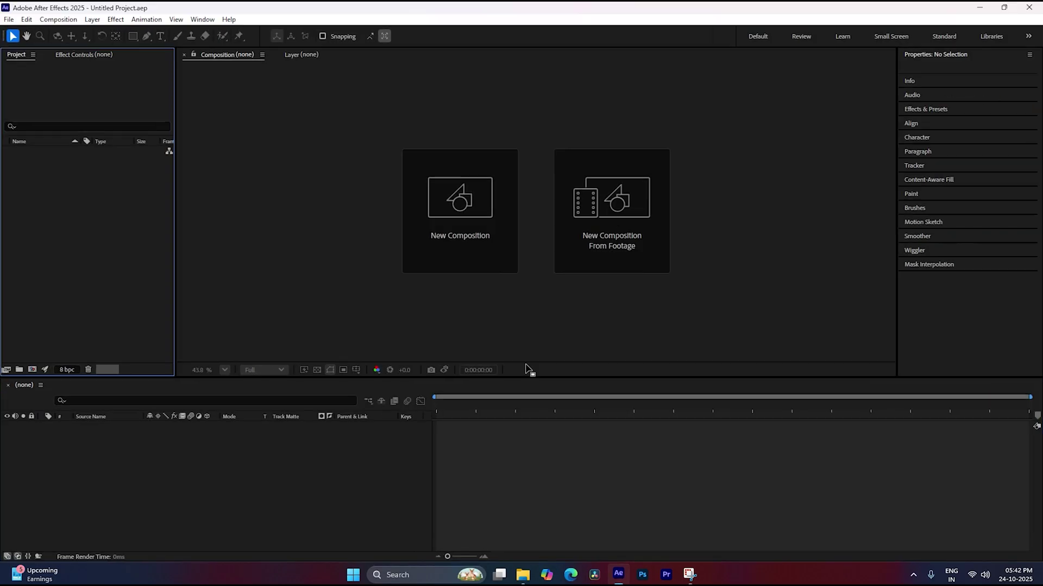
double_click(70, 260)
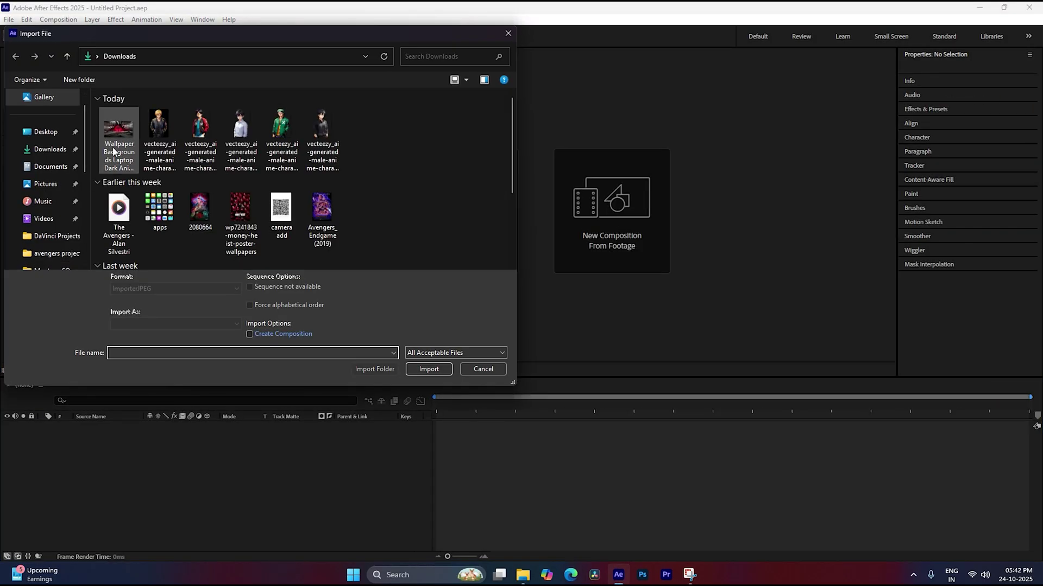
mouse_move(108, 176)
left_mouse_down()
mouse_move(199, 136)
mouse_move(316, 136)
left_mouse_up()
left_click(429, 363)
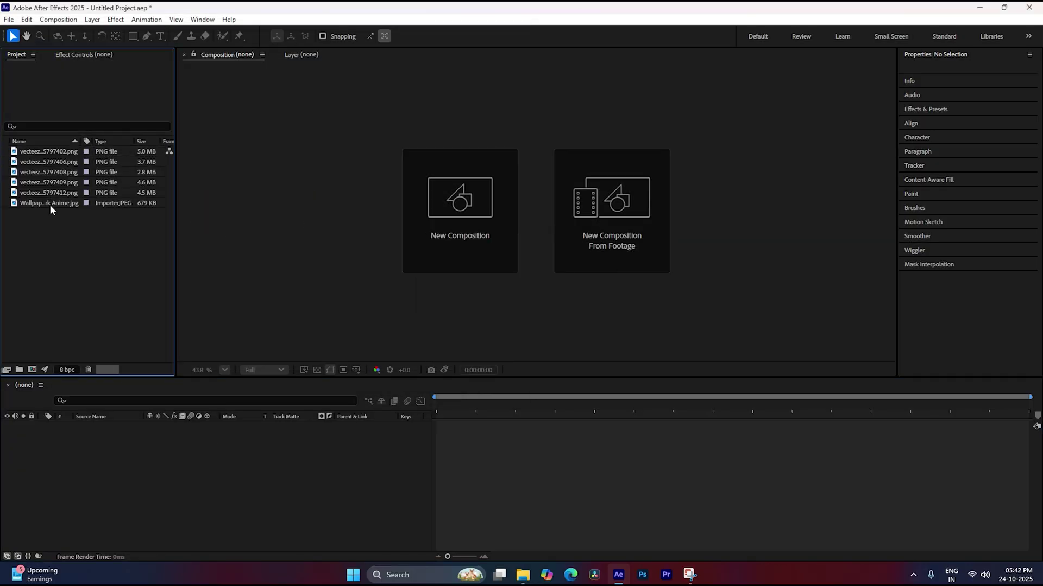
left_click_drag(50, 204, 144, 456)
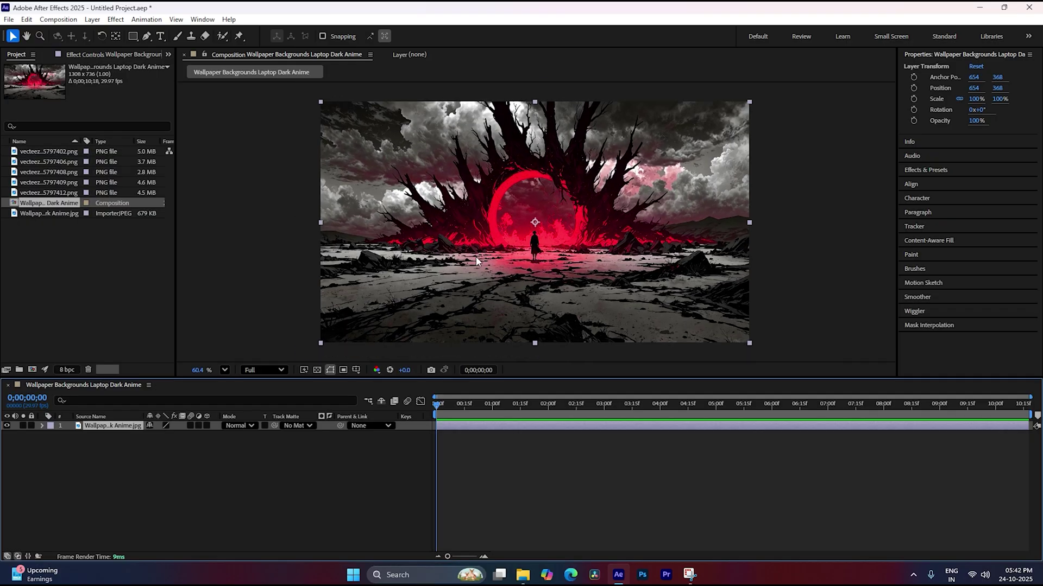
Apply Gaussian Blur to the wallpaper layer with Blurriness 15
left_click(925, 170)
left_click(943, 109)
type("g")
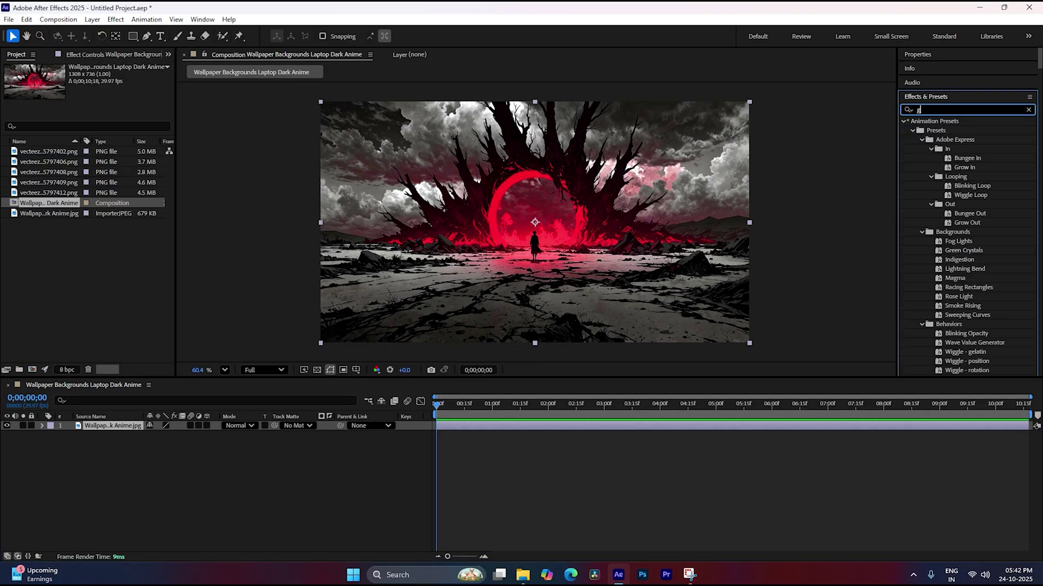
type("au")
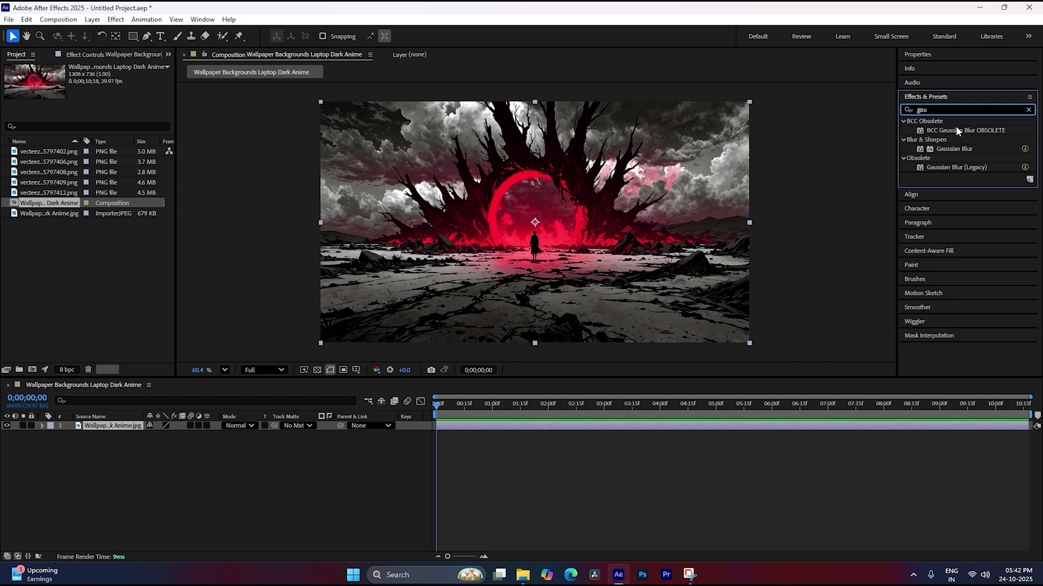
left_click_drag(954, 148, 121, 425)
left_click(103, 85)
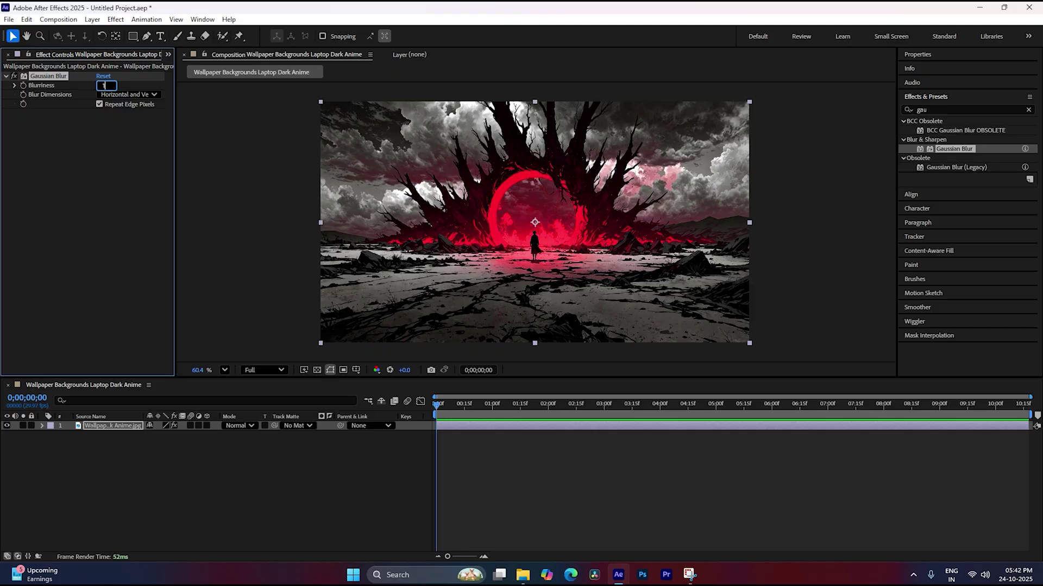
type("15")
key("Return")
Collapse the blur settings, dismiss the effect search popup and bring back the Project panel
scroll(563, 274, "up", 3)
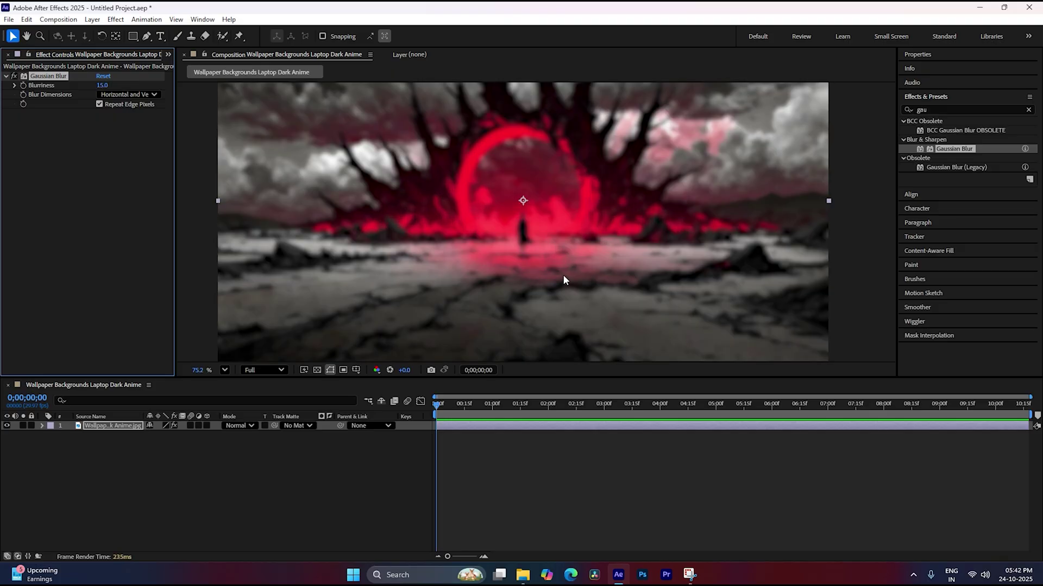
scroll(562, 275, "down", 2)
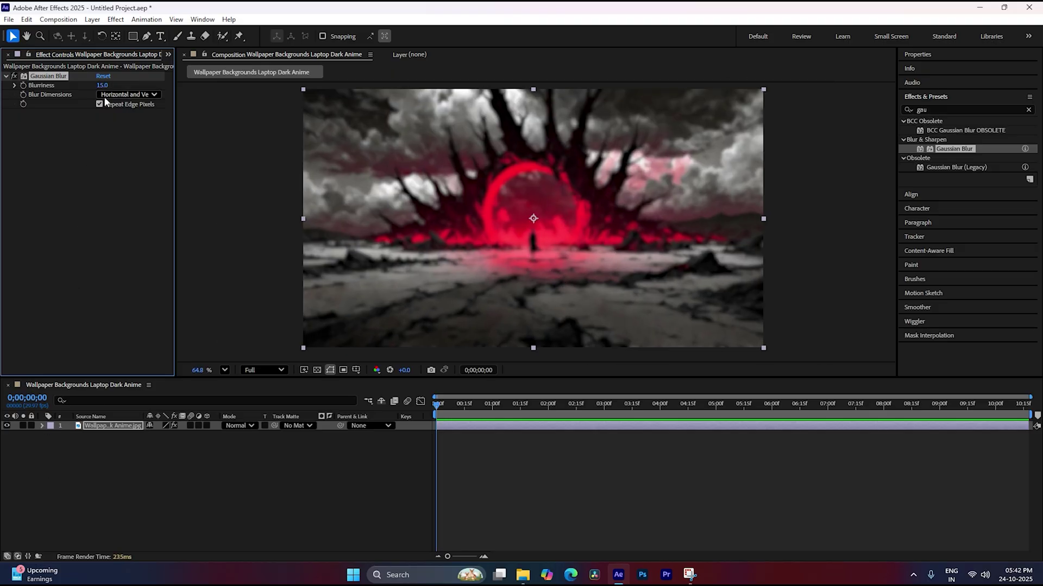
left_click(7, 77)
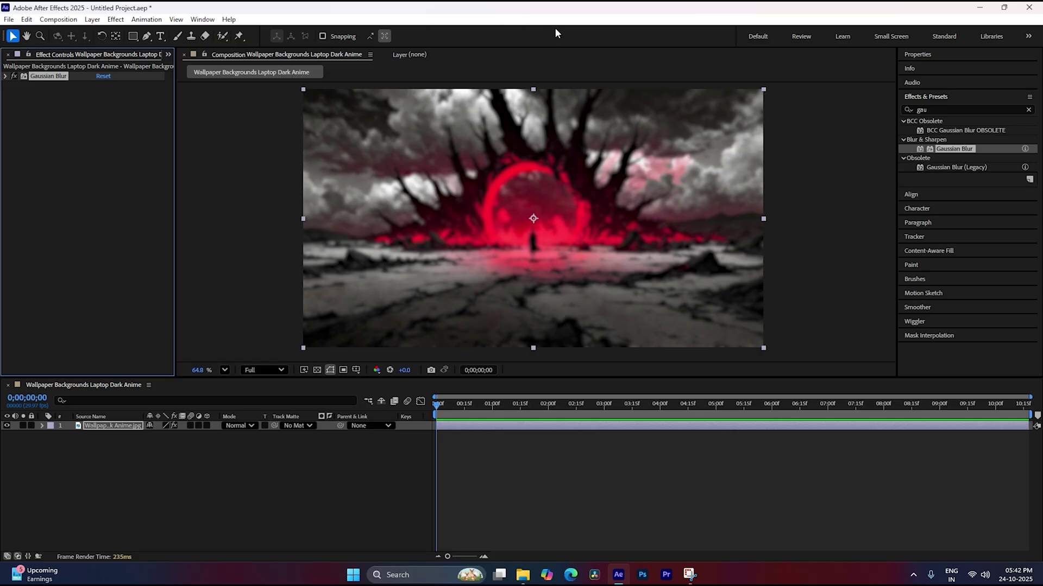
left_click(101, 428)
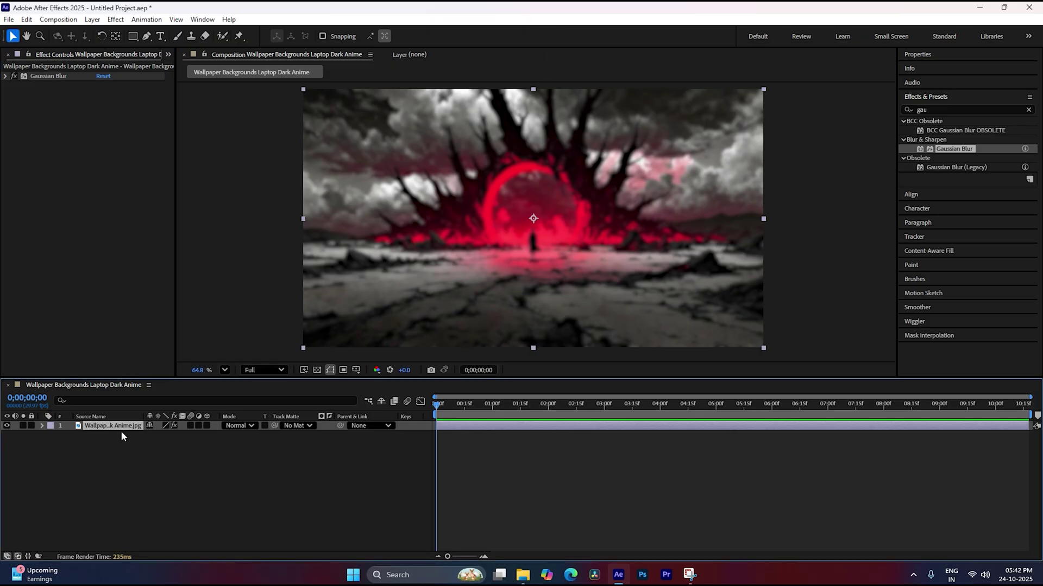
key("ctrl+space")
left_click(82, 476)
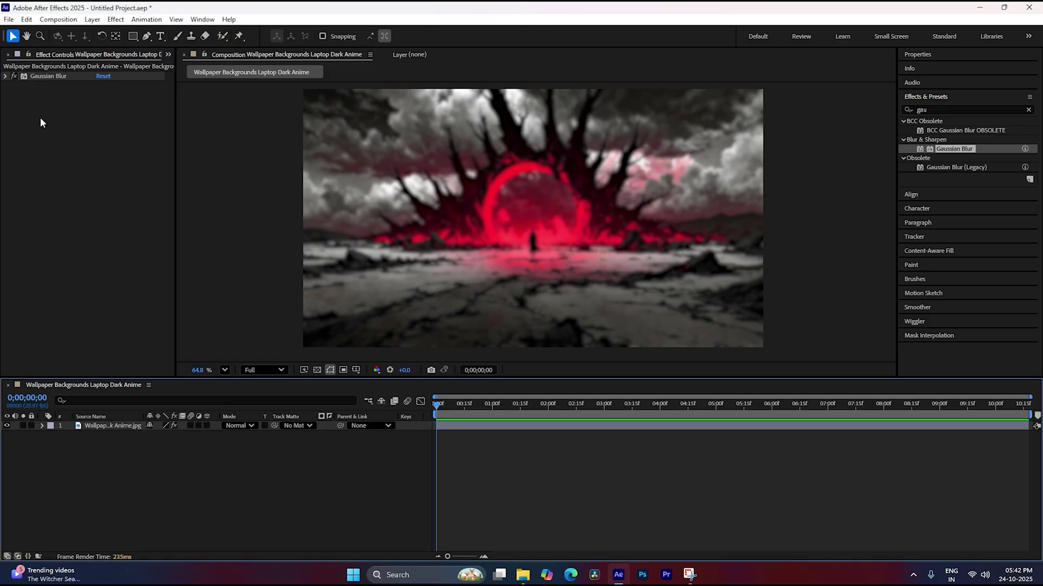
left_click(169, 55)
Add the blond character as a layer, scaled to 15% and positioned in frame
left_click(185, 71)
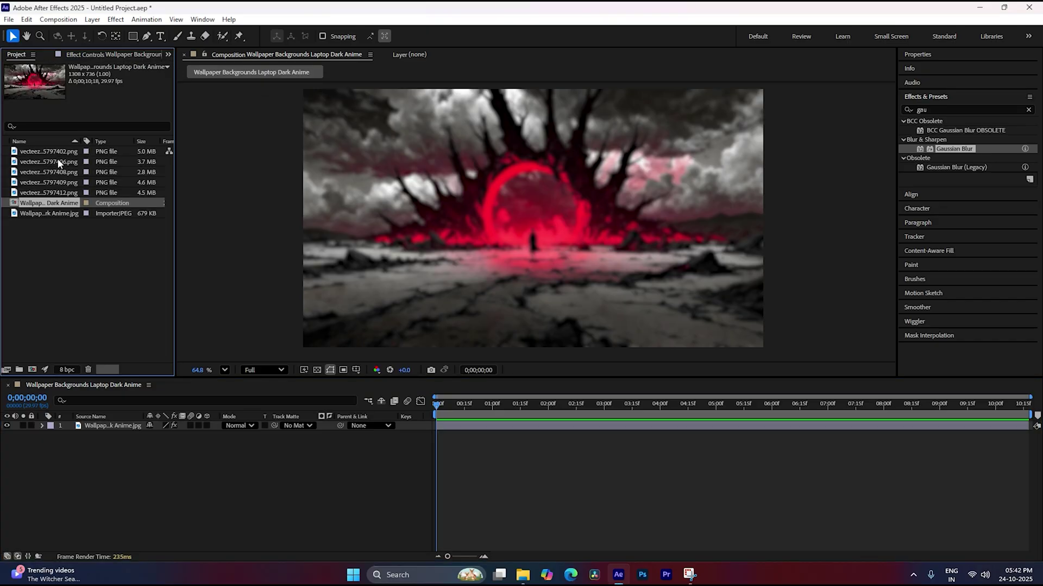
left_click_drag(45, 196, 120, 423)
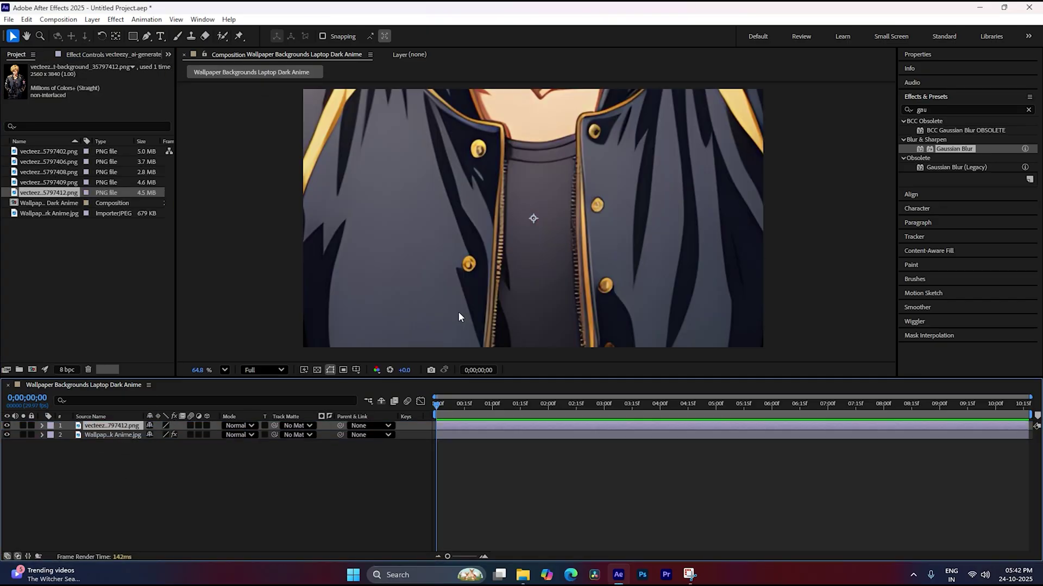
key("s")
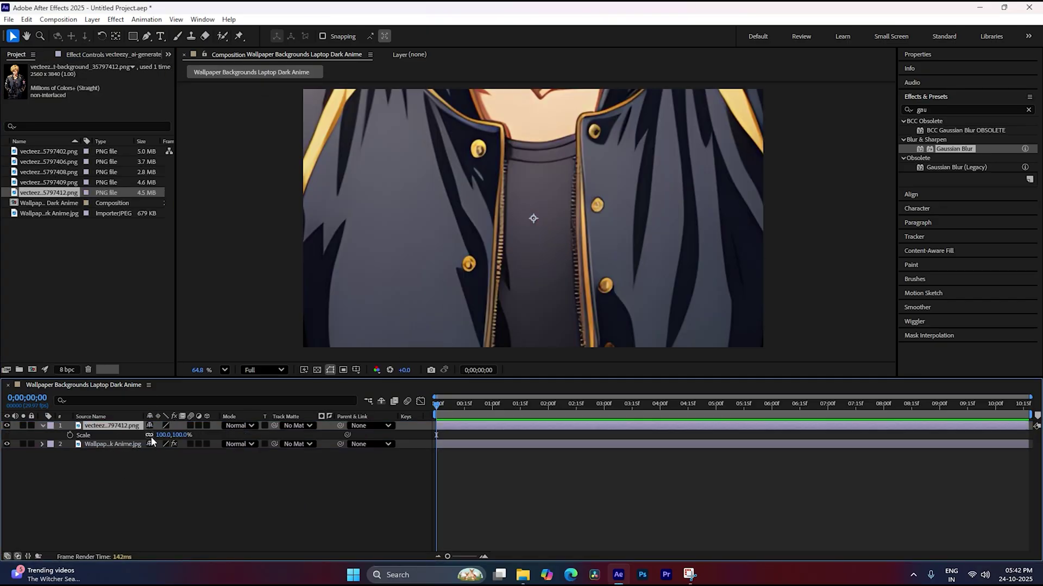
left_click_drag(162, 434, 130, 450)
left_click_drag(523, 249, 524, 301)
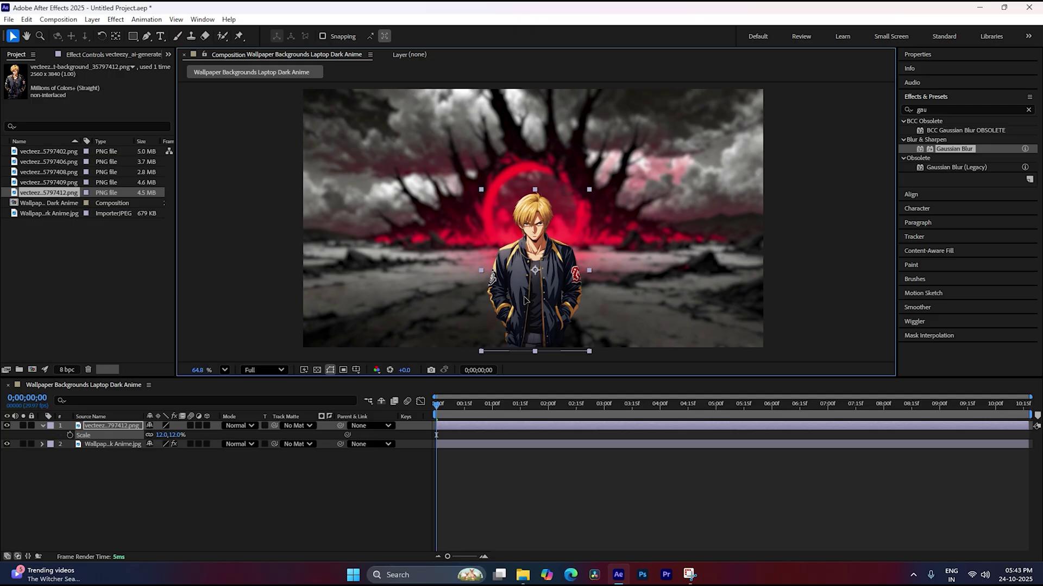
left_click_drag(179, 435, 176, 435)
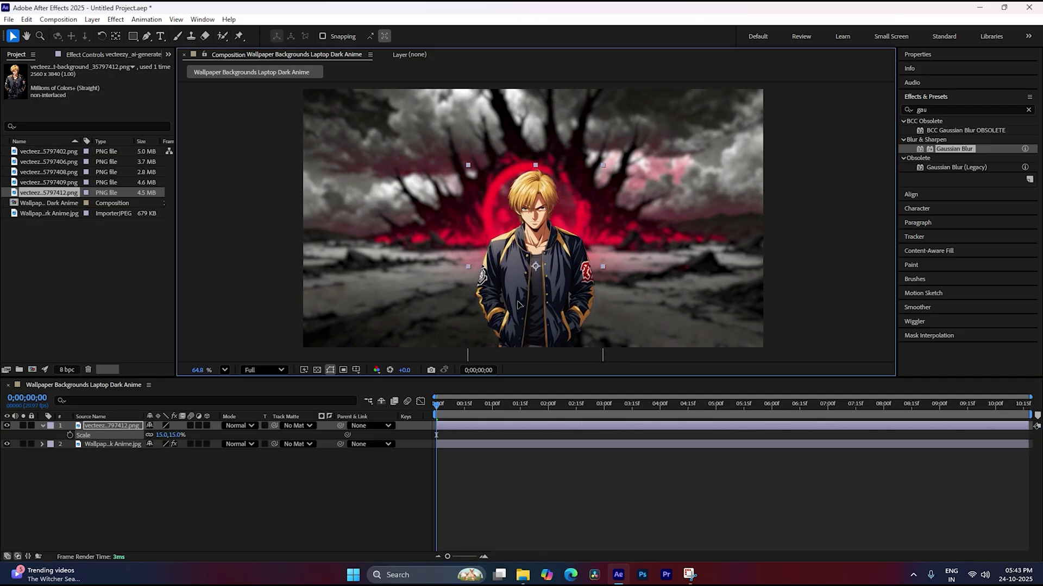
left_click_drag(518, 316, 518, 294)
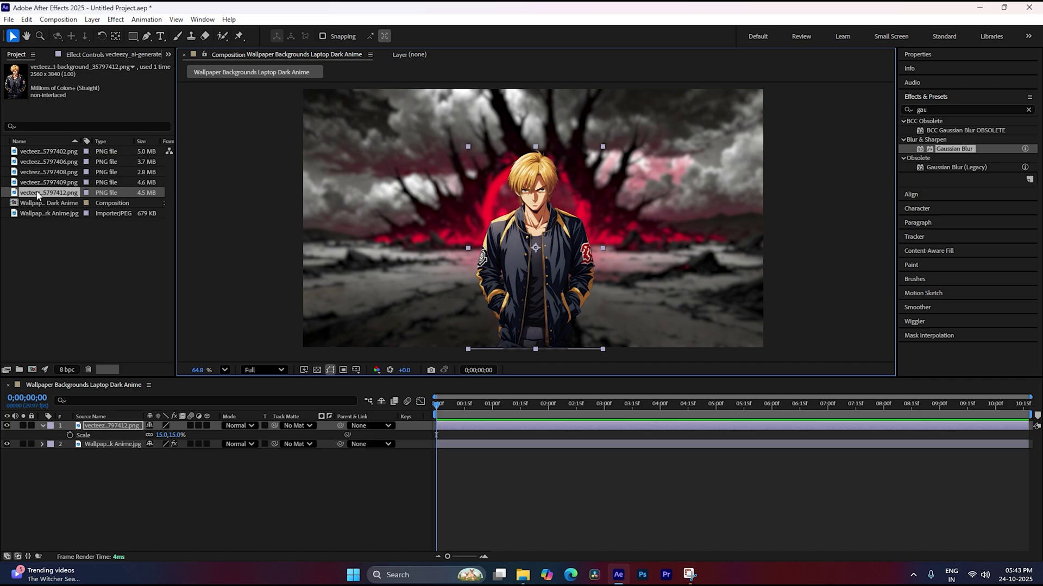
Add the red-jacket character at 15% scale, placed right of and beneath the blond layer
left_click_drag(44, 182, 100, 353)
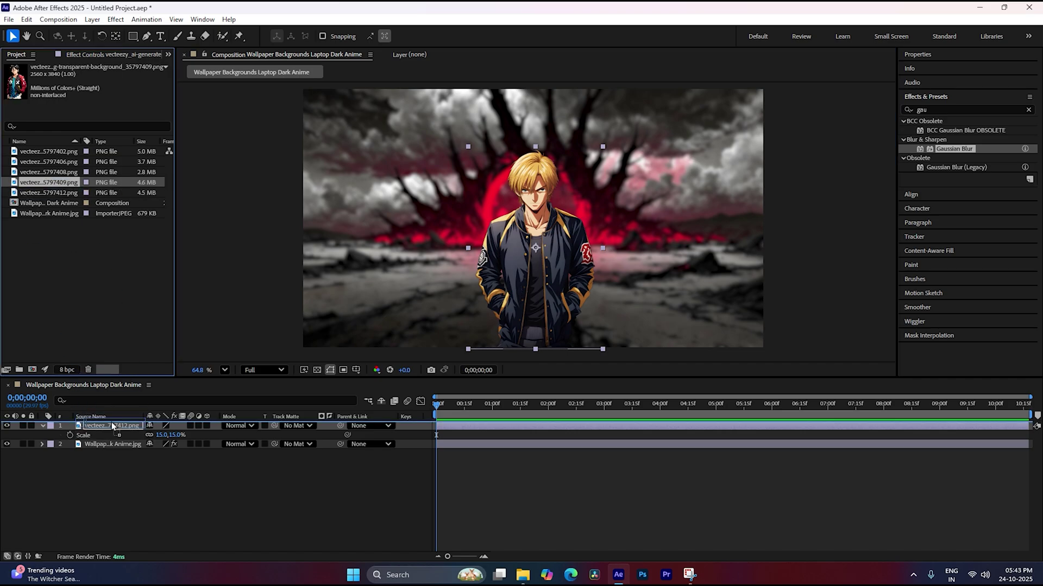
left_click_drag(110, 419, 112, 422)
key("s")
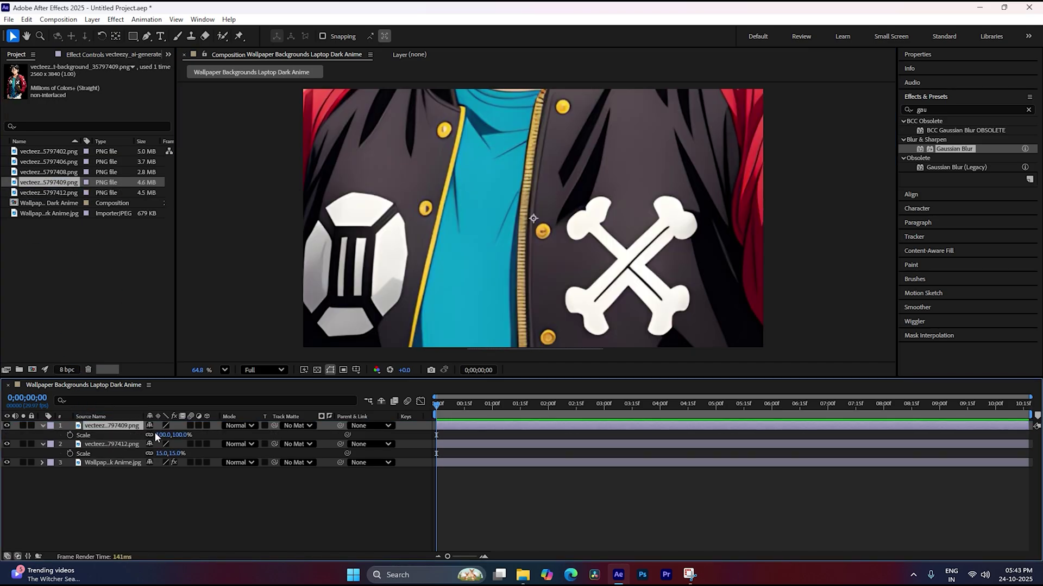
left_click(163, 435)
type("15")
key("Return")
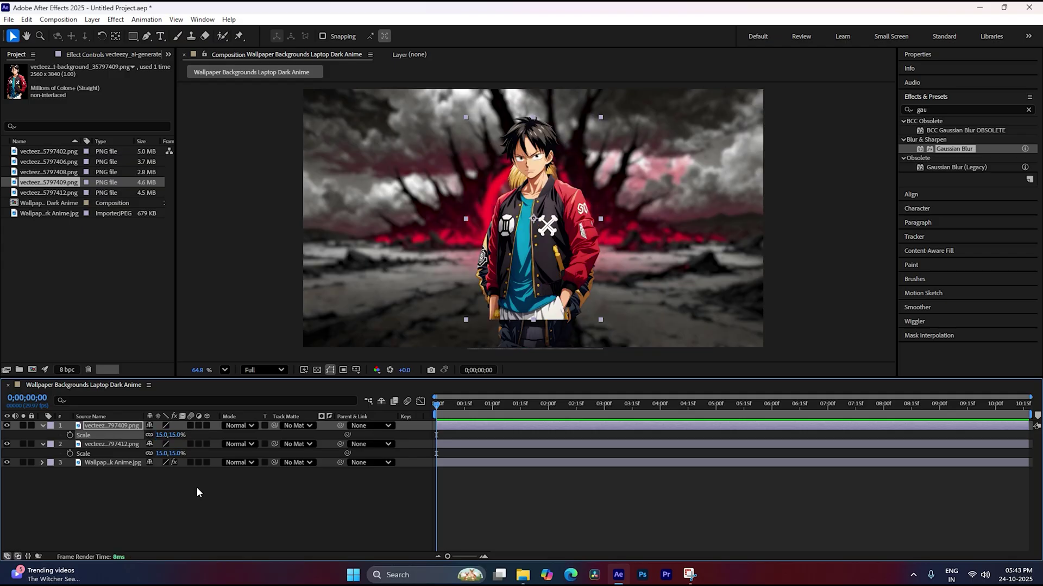
mouse_move(538, 257)
left_mouse_down()
mouse_move(626, 293)
mouse_move(641, 287)
mouse_move(630, 289)
left_mouse_up()
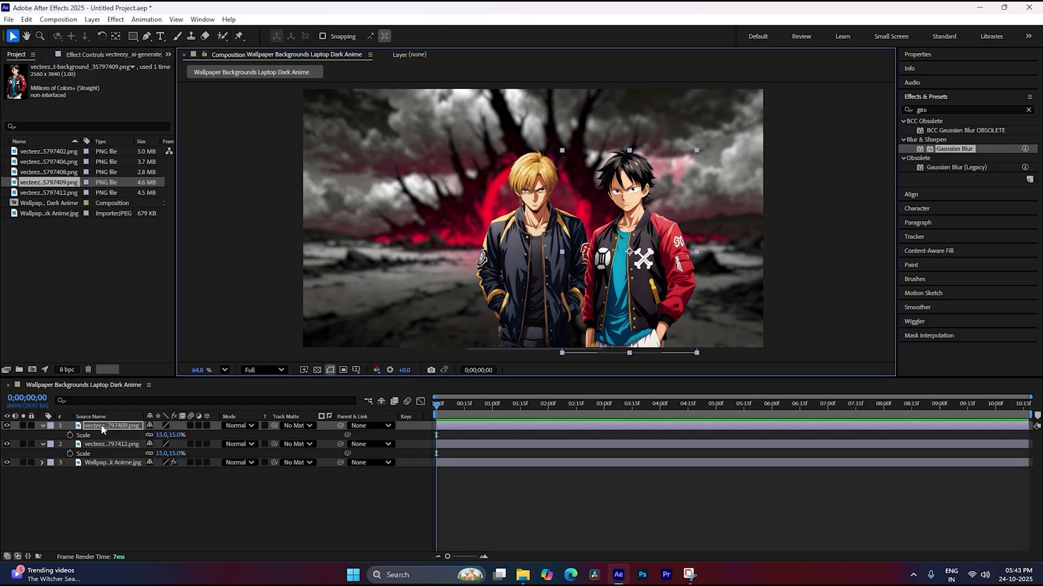
left_click_drag(103, 426, 110, 448)
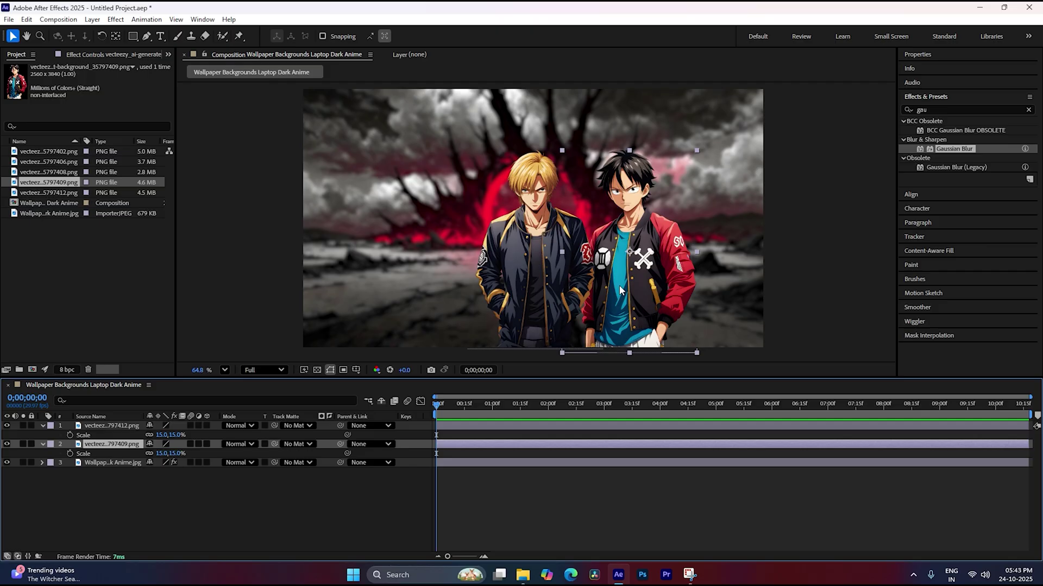
left_click_drag(621, 290, 624, 289)
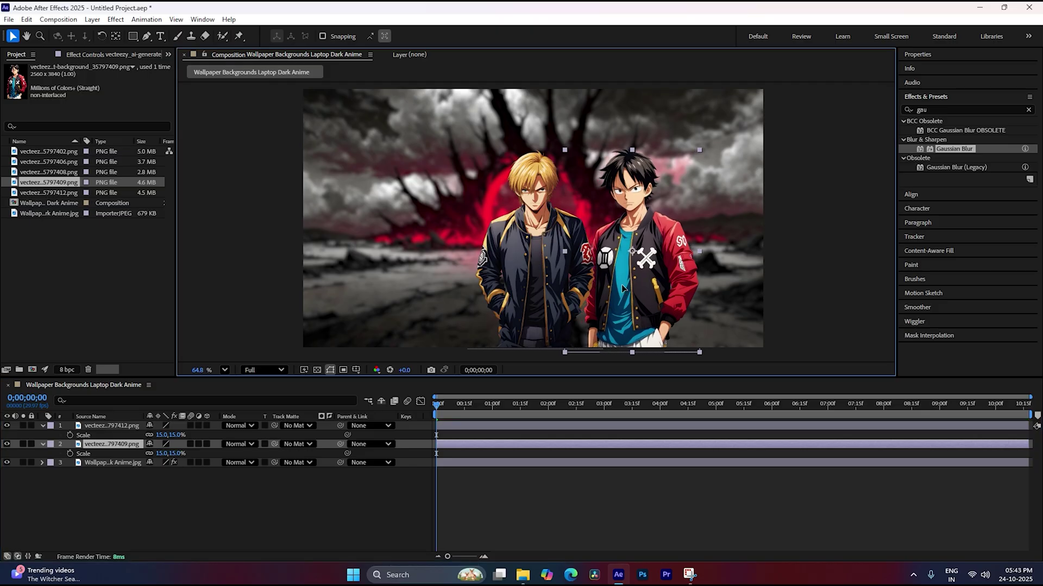
Collapse the layer properties and add the third character image to the composition
left_click(42, 426)
left_click(42, 434)
left_click(42, 444)
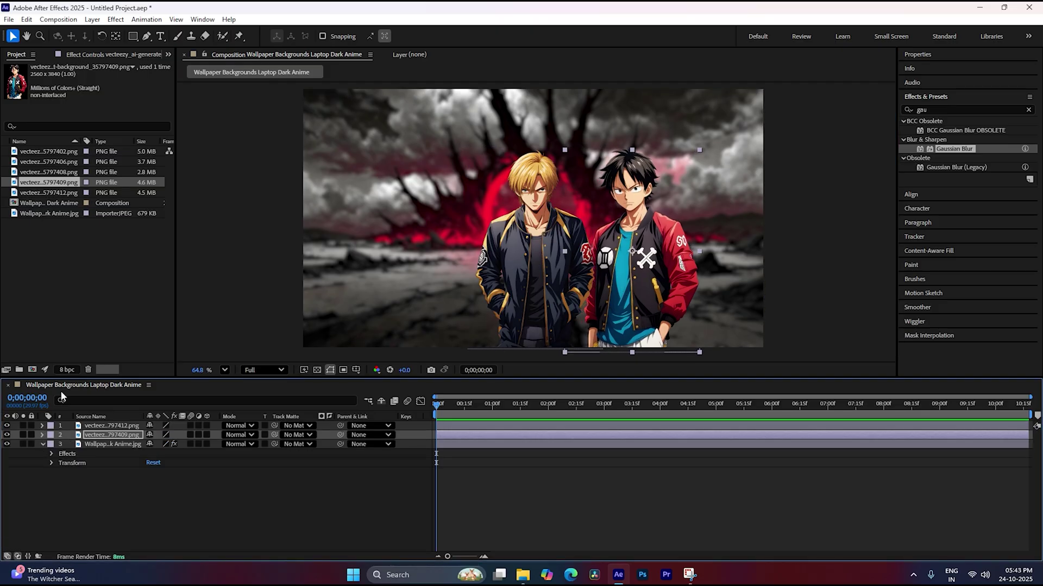
left_click(42, 444)
left_click_drag(56, 174, 113, 429)
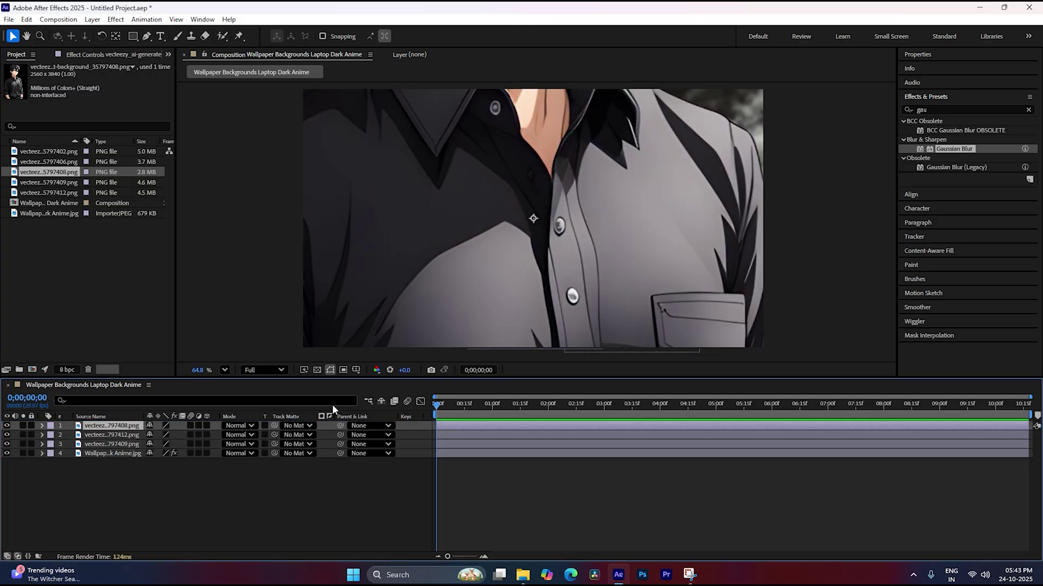
Scale the black-shirt character to 15%, place it left, and order it behind the blond layer
key("s")
left_click(163, 435)
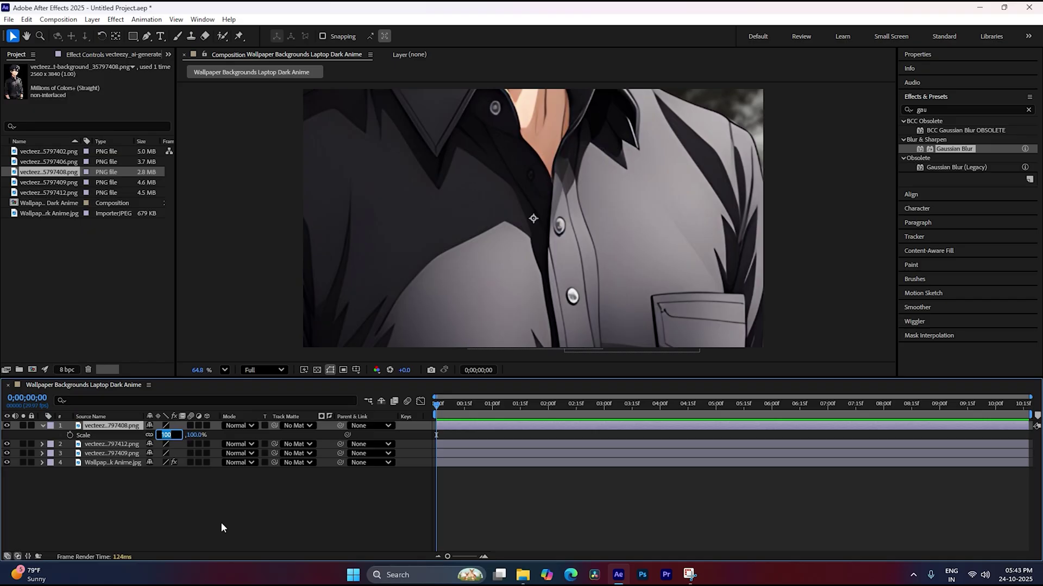
type("15")
key("Return")
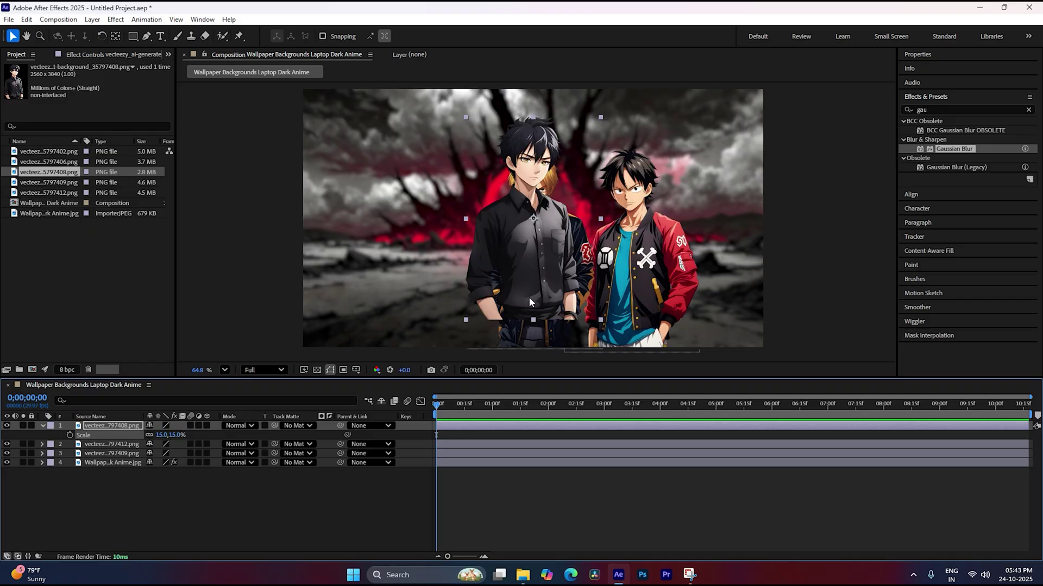
left_click_drag(529, 298, 450, 338)
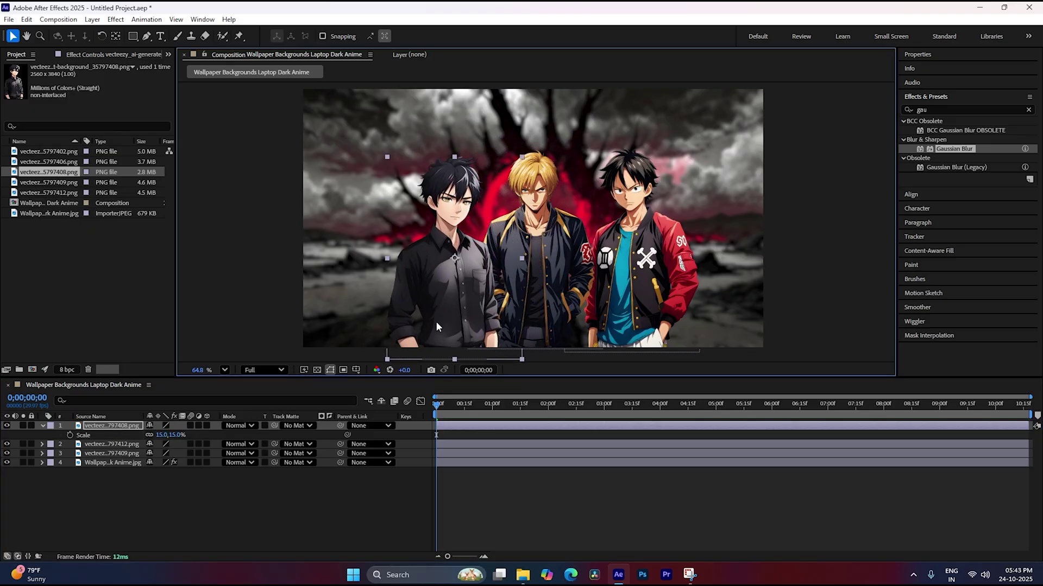
left_click_drag(111, 426, 111, 457)
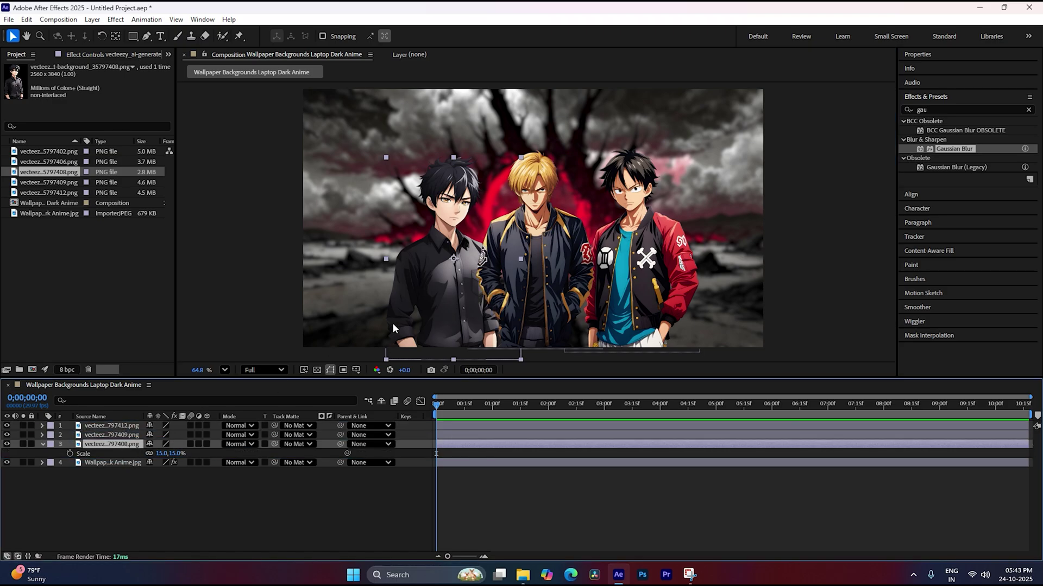
left_click_drag(394, 328, 396, 308)
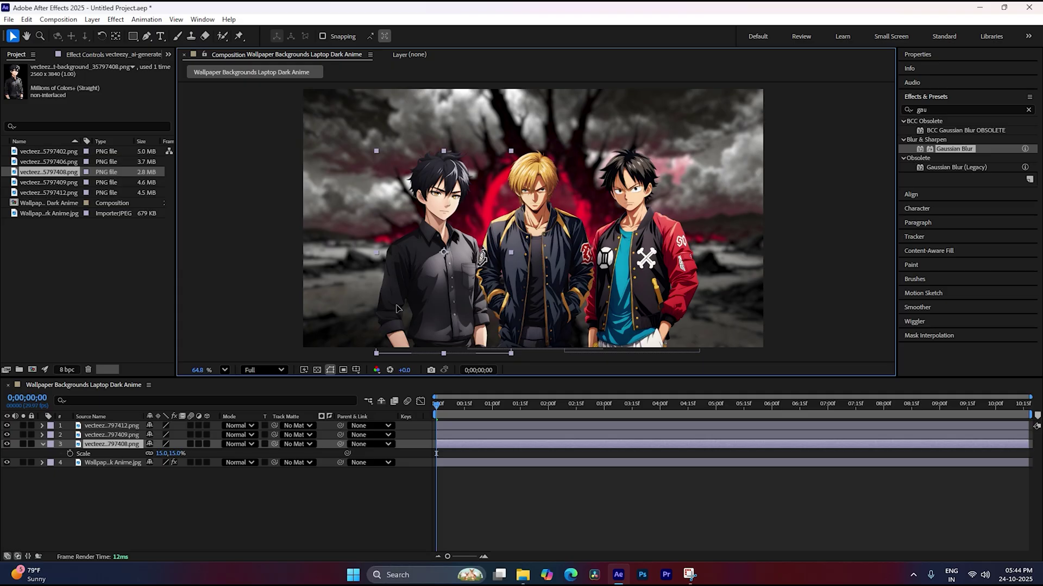
Add the white-shirt character at 15% on the right edge, then add the green-jacket image
left_click_drag(49, 161, 97, 425)
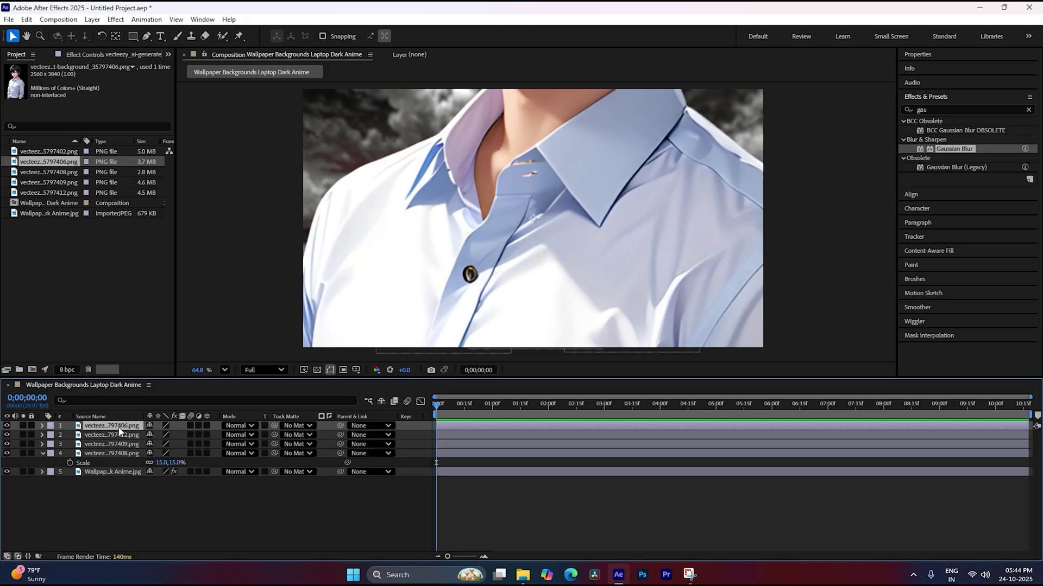
key("s")
left_click(165, 435)
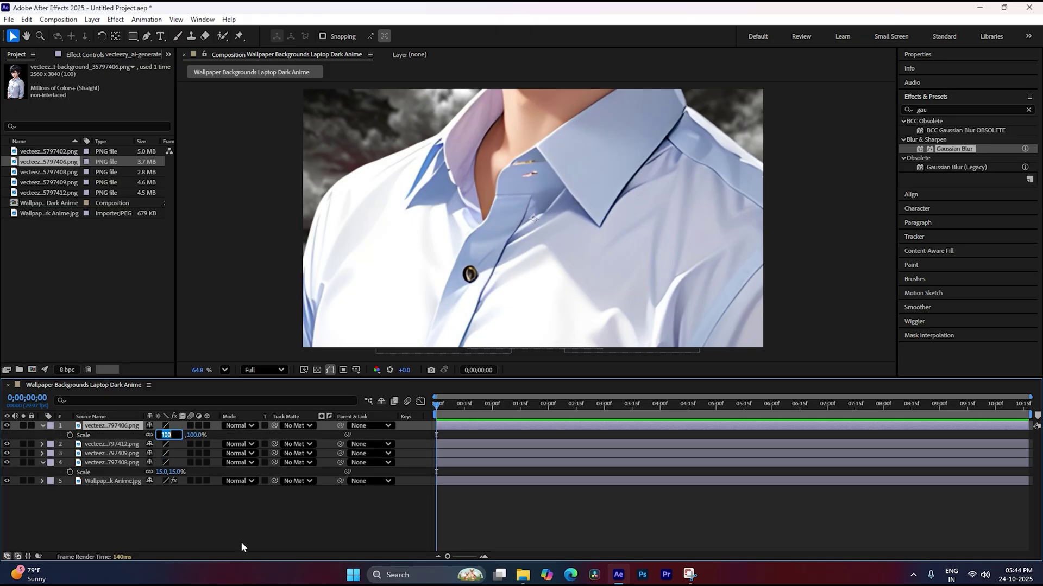
type("15")
key("Return")
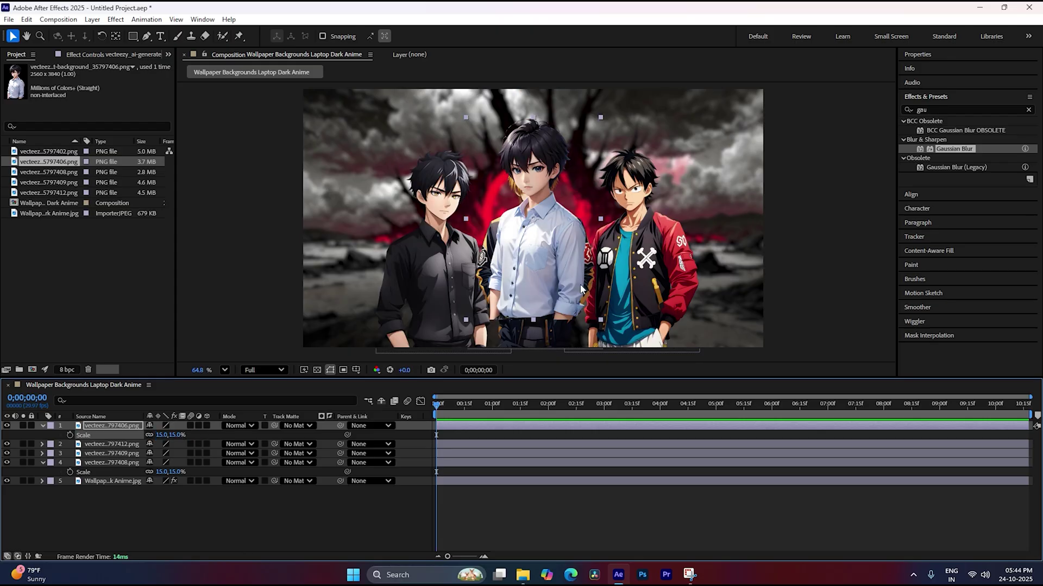
mouse_move(542, 262)
left_mouse_down()
mouse_move(738, 298)
mouse_move(738, 287)
left_mouse_up()
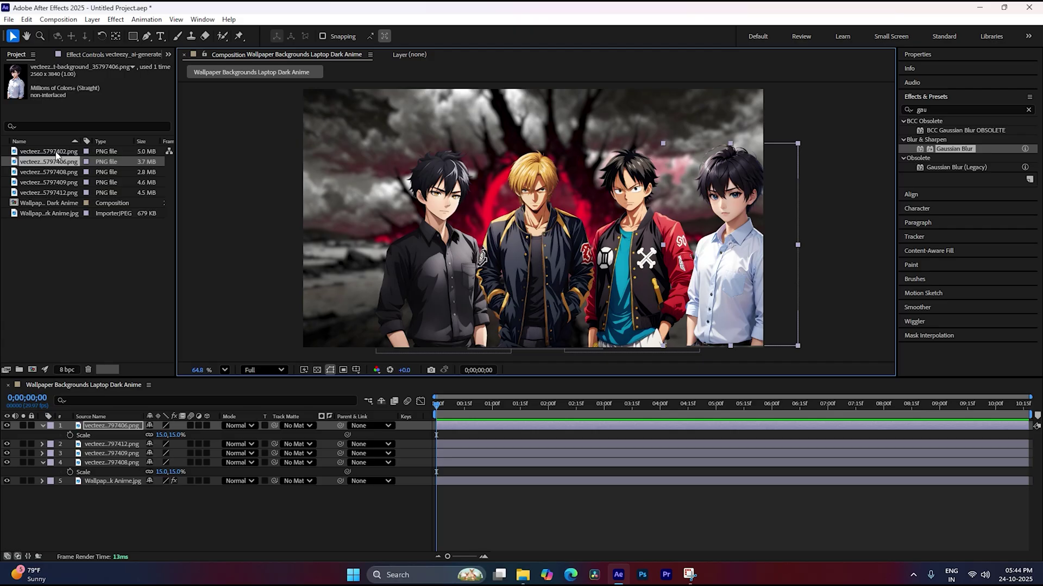
left_click_drag(54, 152, 111, 423)
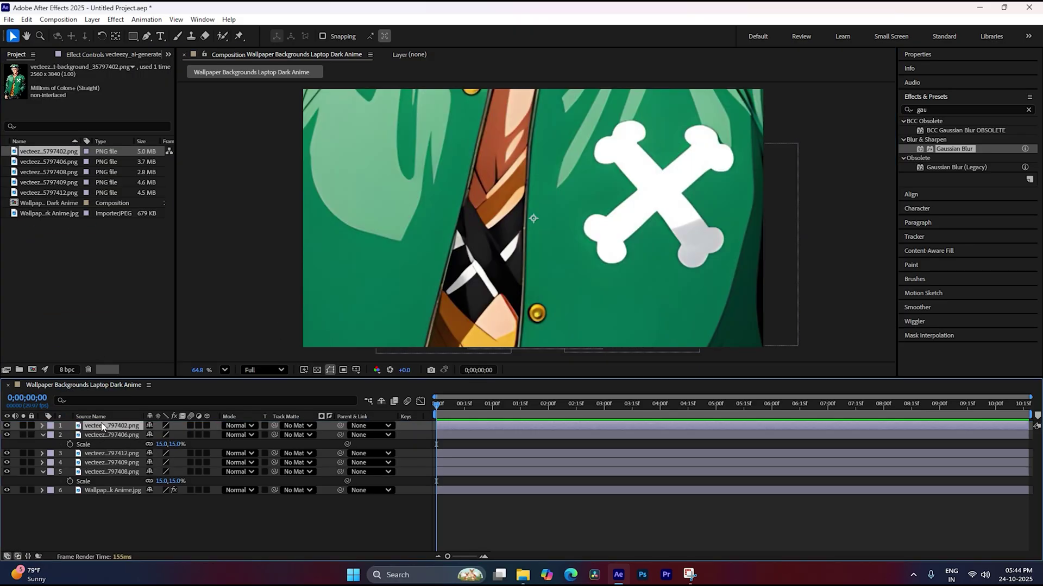
Scale the green-jacket character to 15% and move it to the left side
key("s")
left_click(163, 435)
type("15")
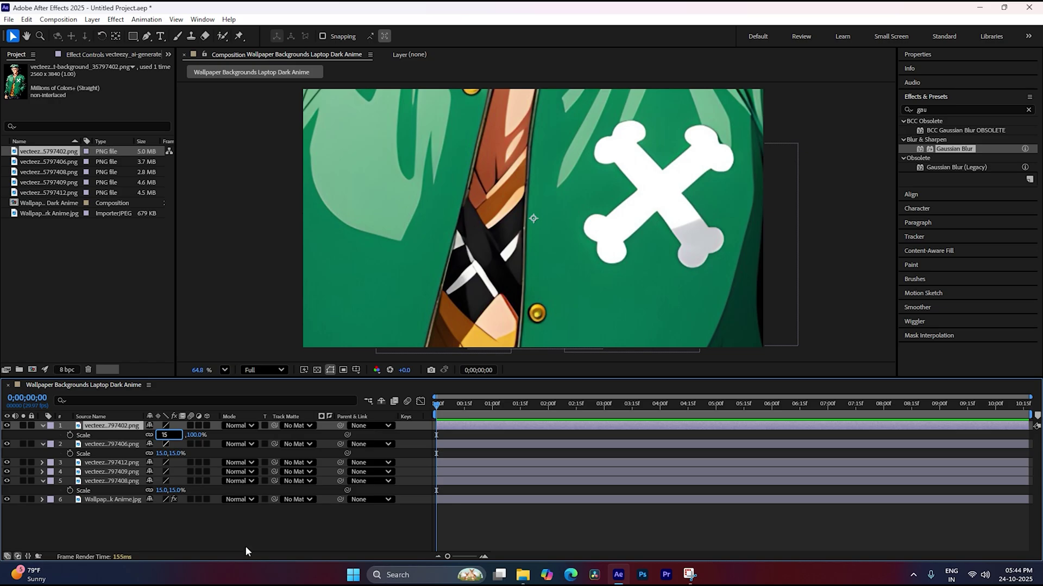
key("Return")
left_click_drag(517, 257, 342, 301)
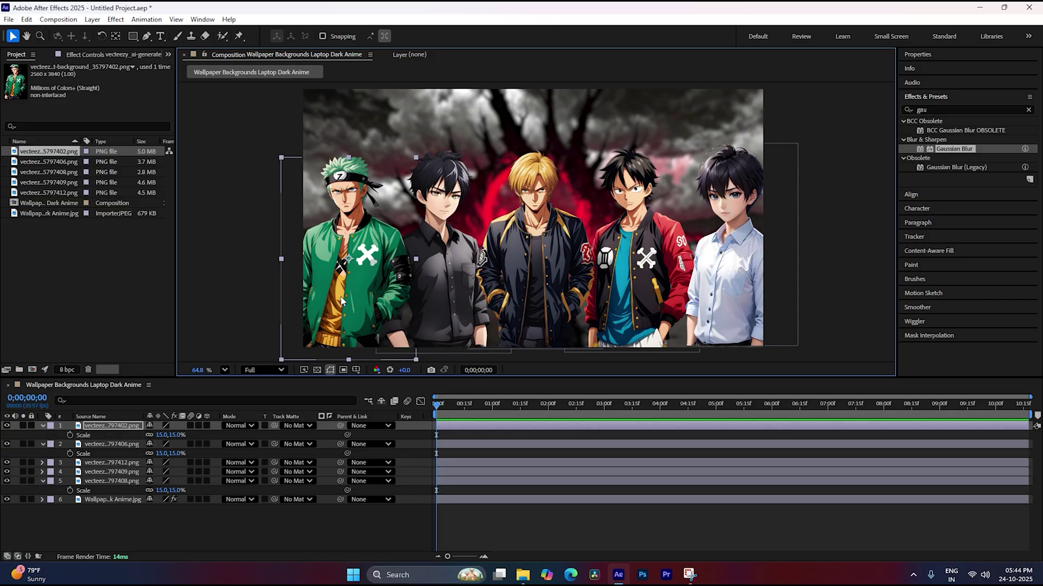
Nudge the white-shirt character slightly left and up, then collapse all layer properties
left_click(728, 272)
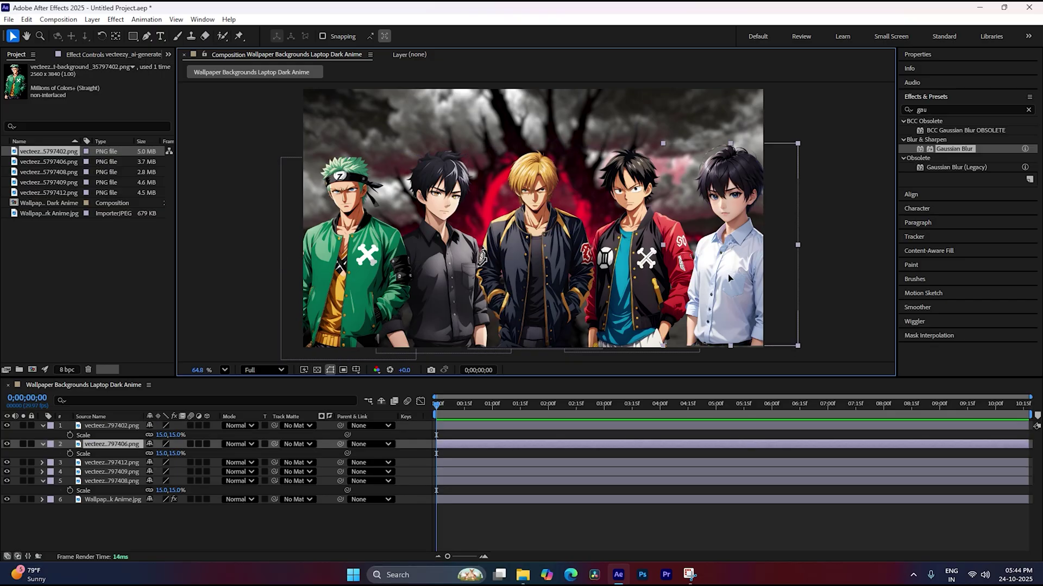
left_click_drag(726, 279, 722, 275)
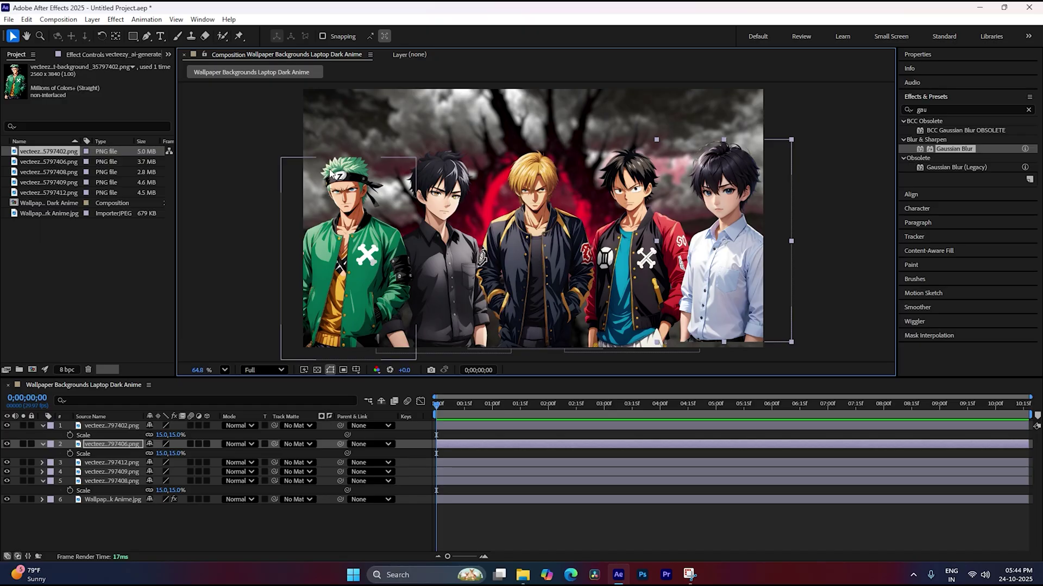
left_click(163, 521)
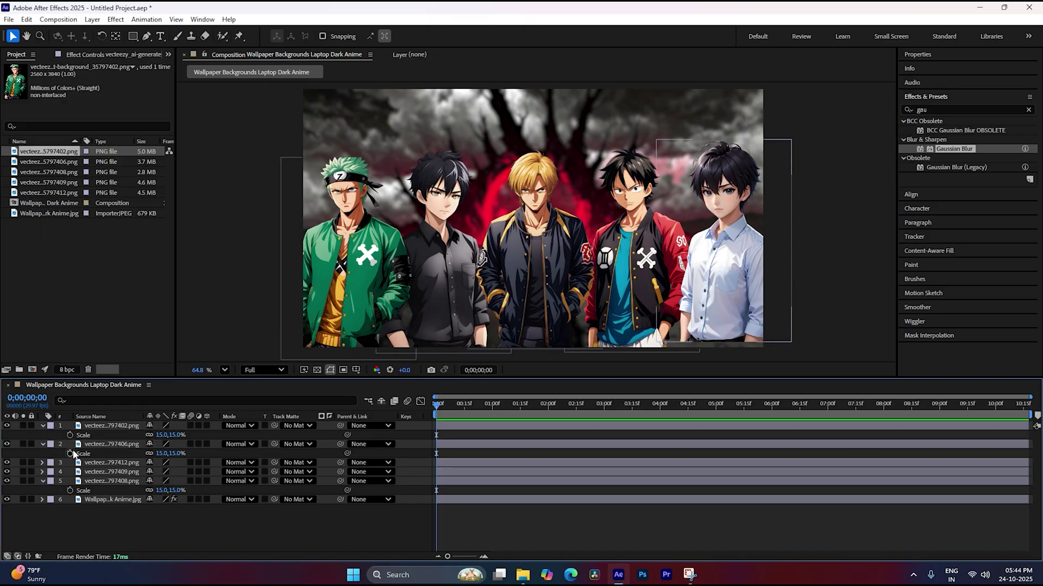
left_click(42, 444)
left_click(43, 425)
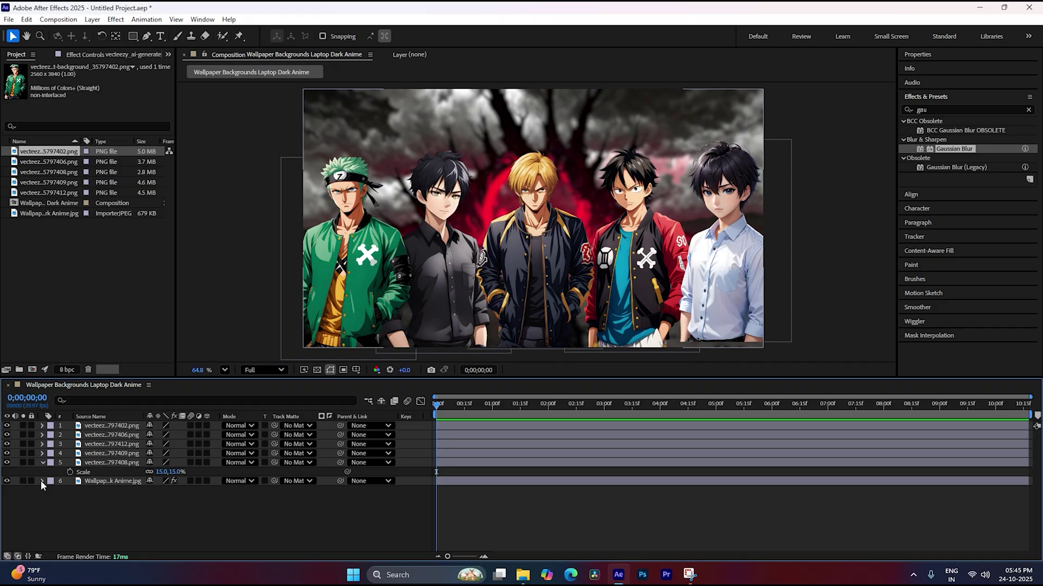
left_click(42, 482)
left_click(42, 481)
left_click(41, 462)
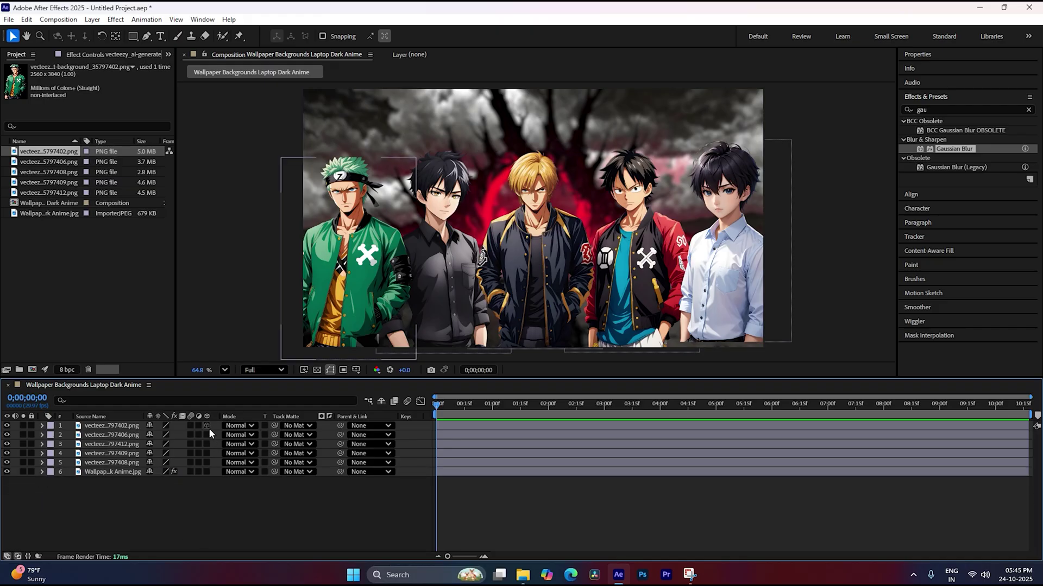
Turn on the 3D Layer switch for every character and background layer
left_click_drag(209, 428, 209, 472)
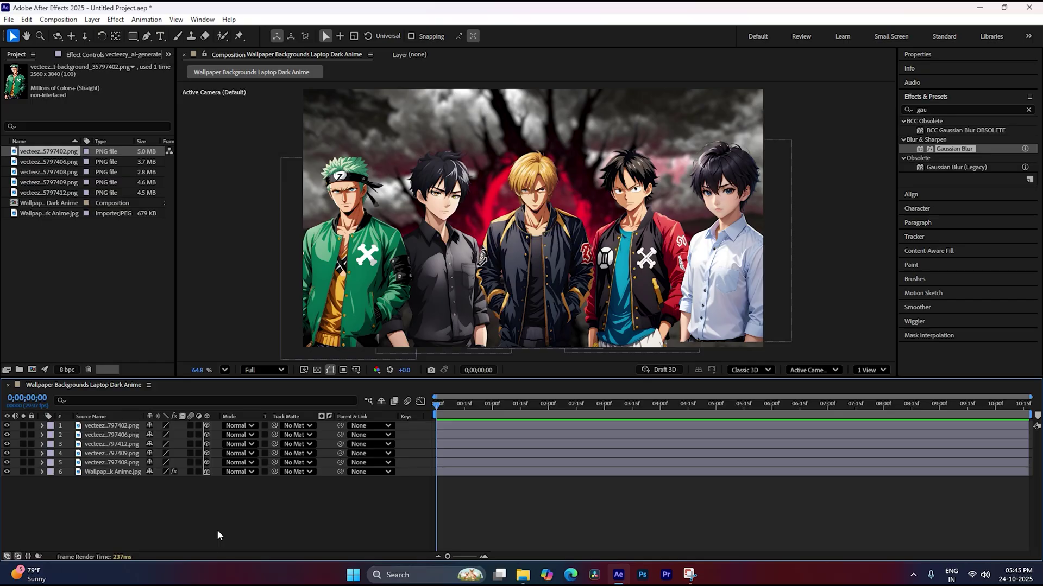
left_click(880, 370)
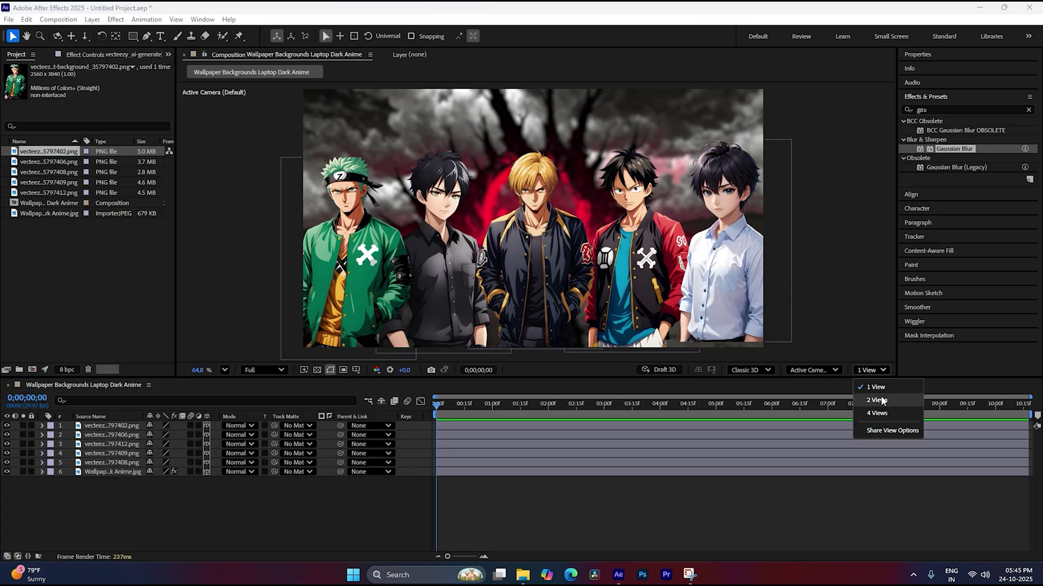
right_click(185, 513)
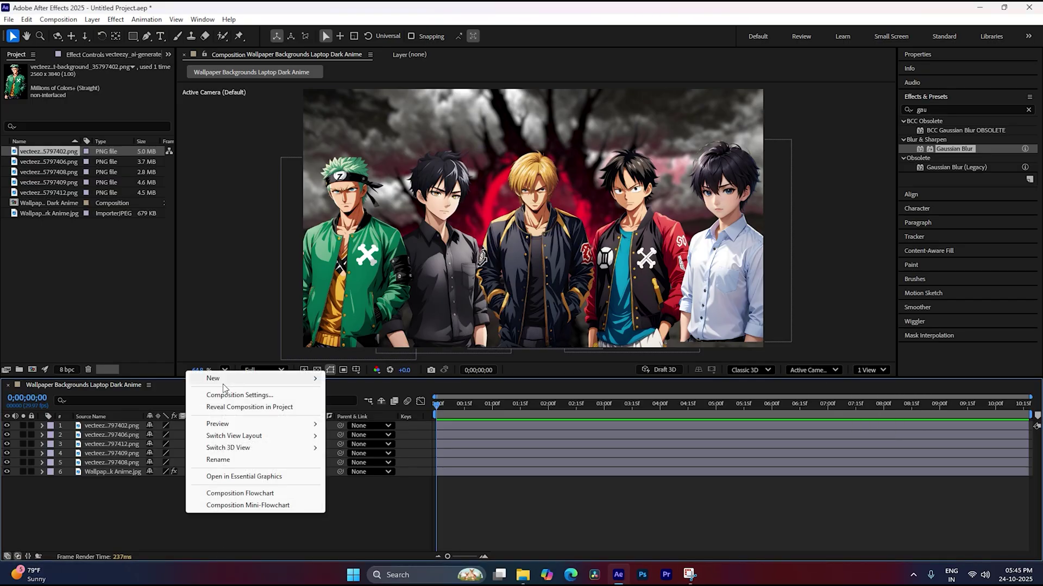
Create Camera 1 as a two-node camera with the 35mm preset and depth of field off
mouse_move(312, 378)
left_click(375, 431)
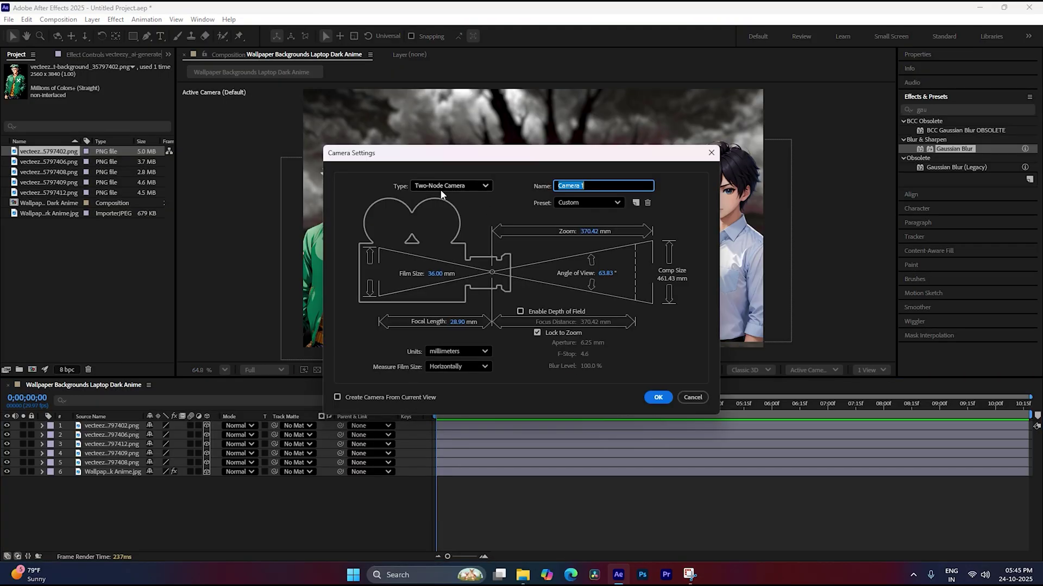
left_click(592, 204)
left_click(592, 282)
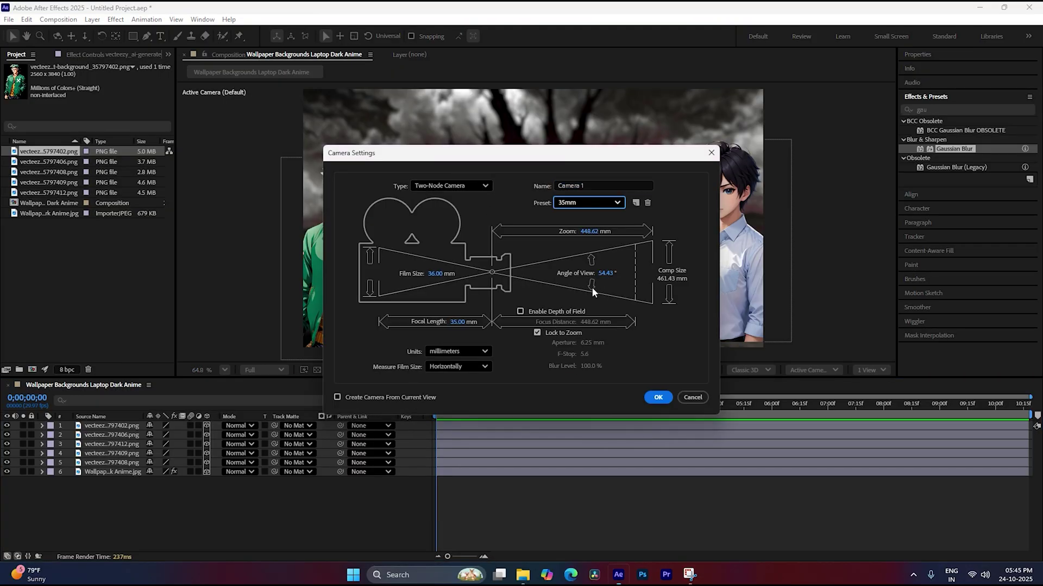
left_click(600, 204)
left_click(592, 288)
left_click(521, 312)
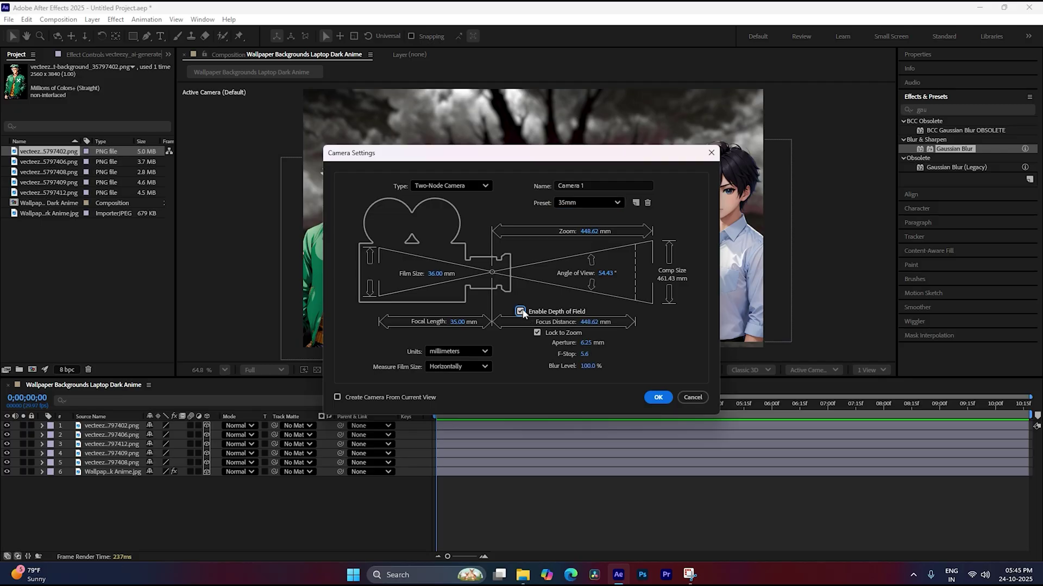
left_click(521, 312)
key("Return")
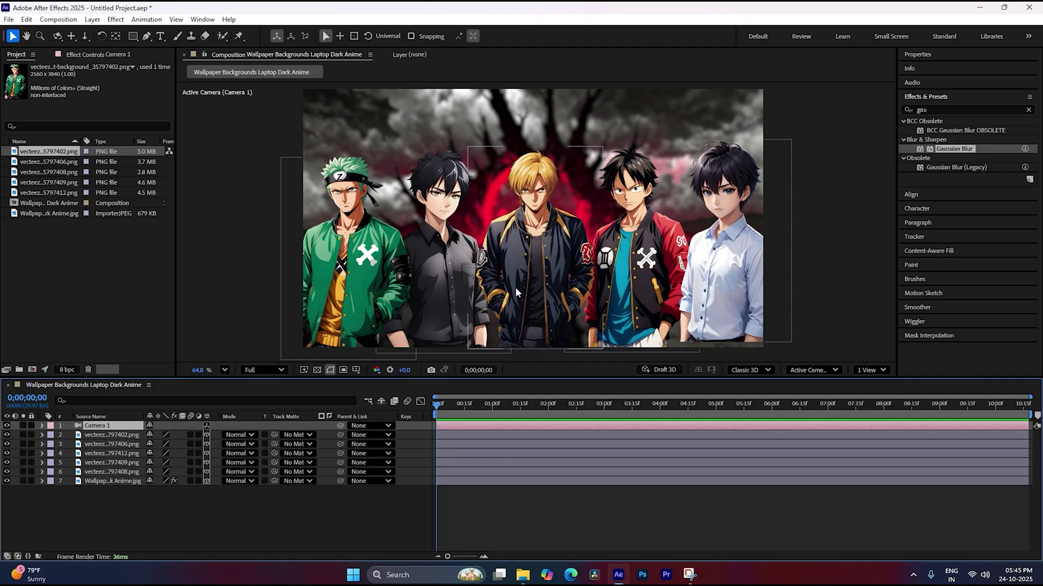
Add a Null 1 object layer to the composition
right_click(104, 526)
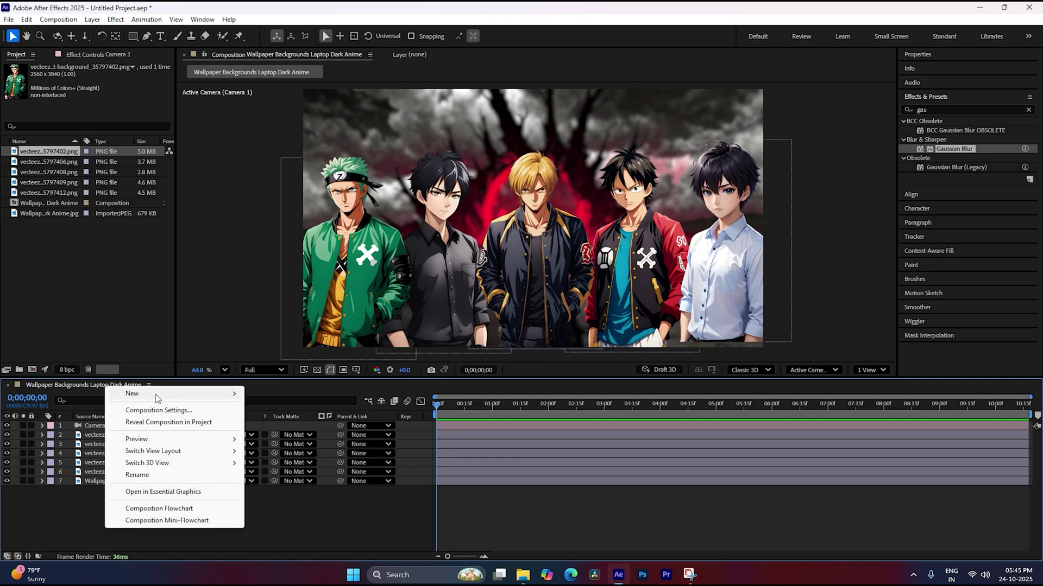
mouse_move(155, 394)
left_click(278, 457)
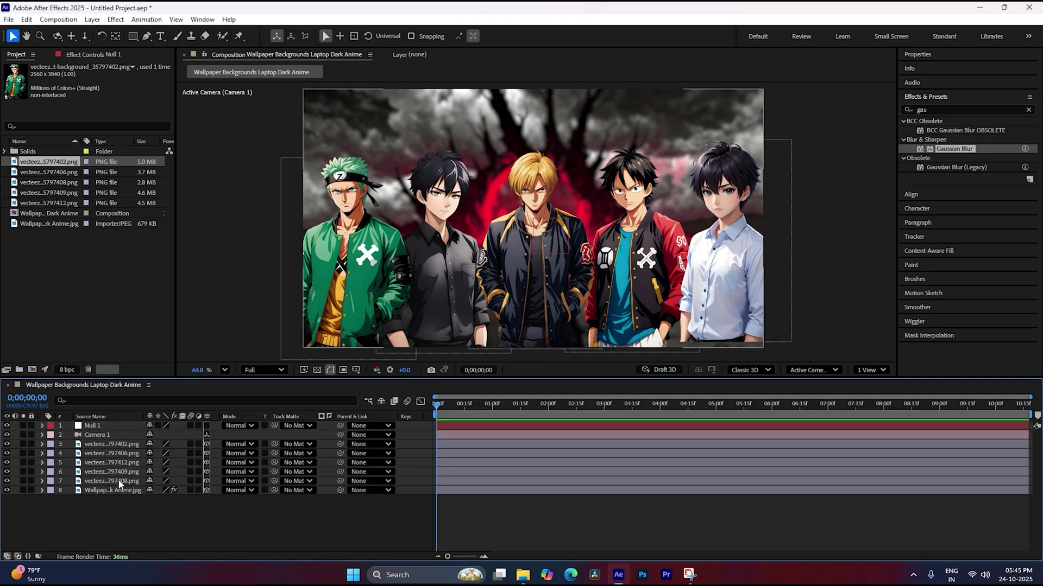
left_click(99, 424)
key("F2")
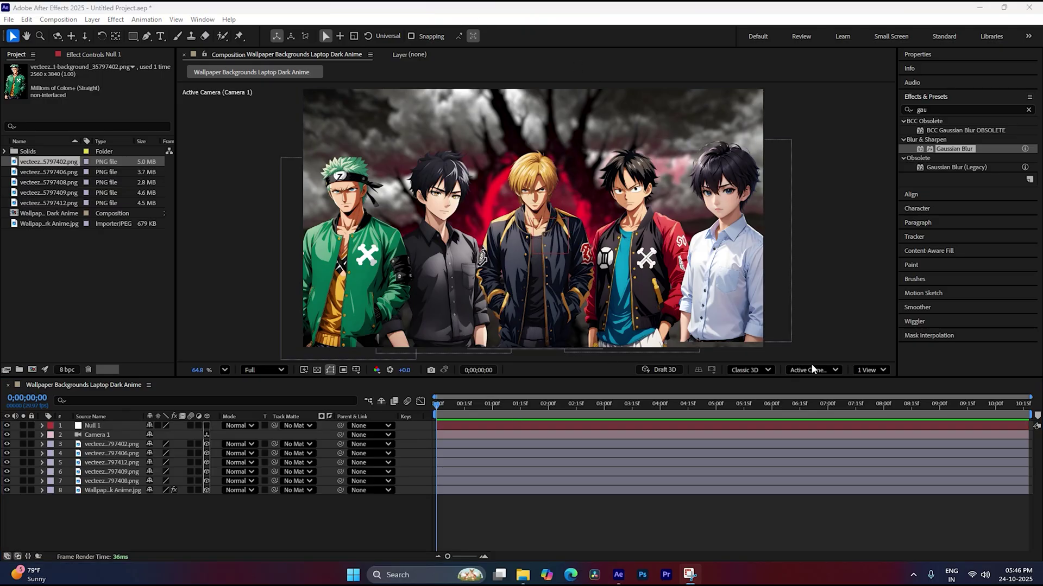
Set the viewer to 2 Views and zoom into Custom View 1
left_click(873, 370)
left_click(882, 402)
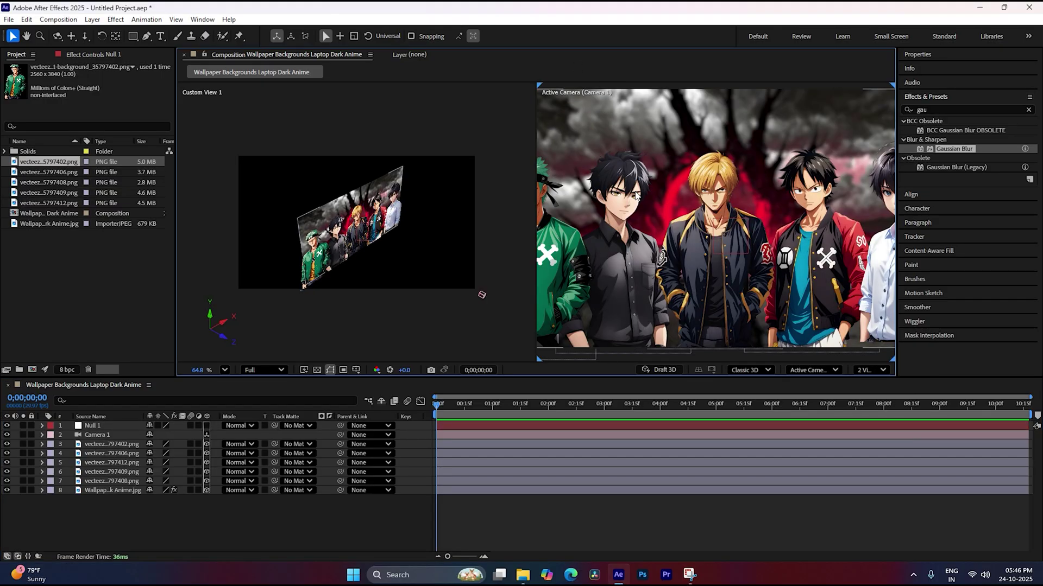
left_click(415, 243)
scroll(415, 243, "up", 1)
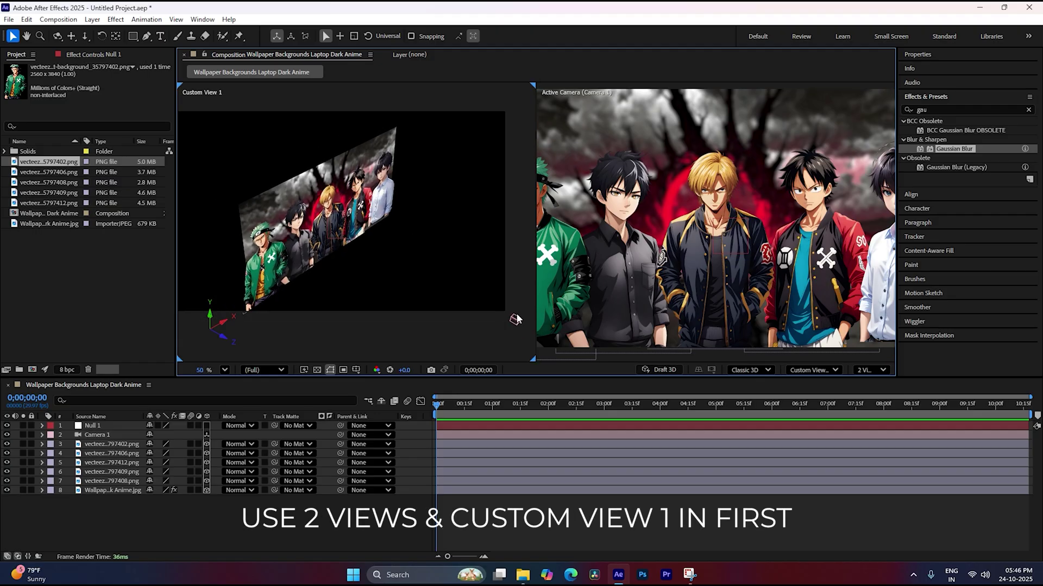
Bring the middle character closer to the camera along Z and lock the wallpaper layer
left_click(332, 234)
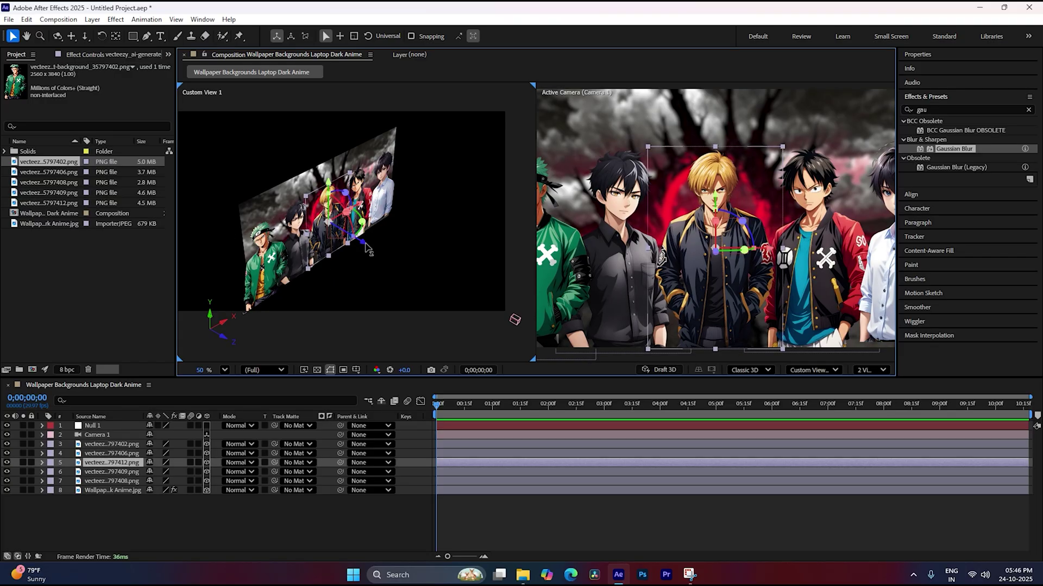
left_click_drag(367, 248, 411, 260)
left_click_drag(409, 258, 415, 265)
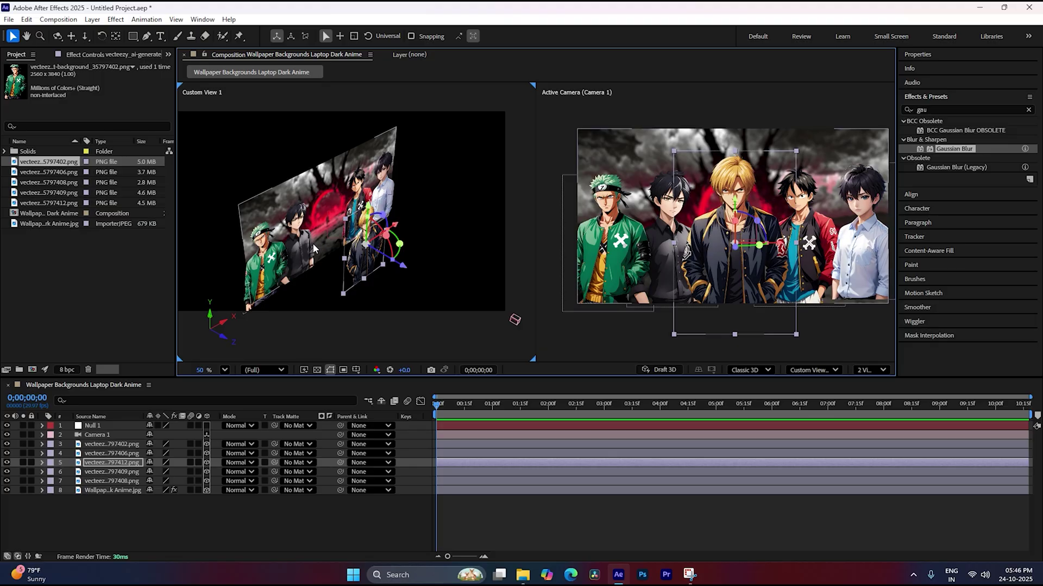
left_click(298, 246)
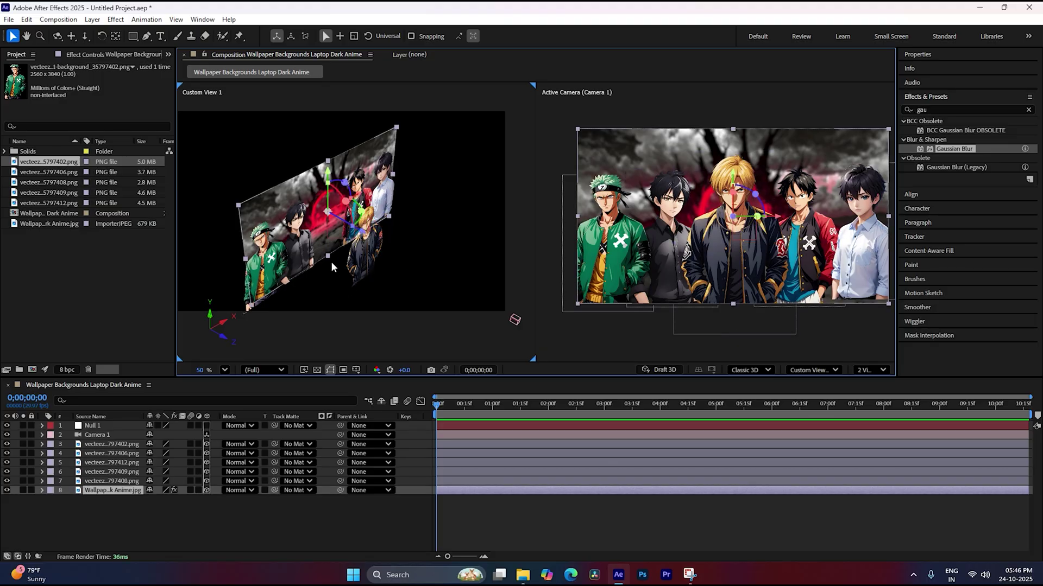
left_click_drag(362, 235, 366, 237)
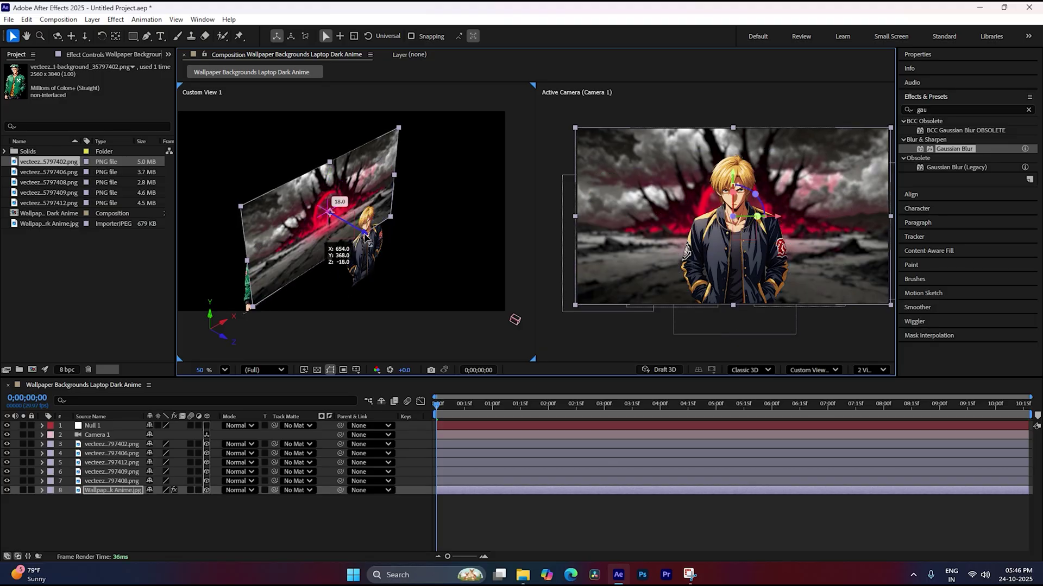
key("ctrl+z")
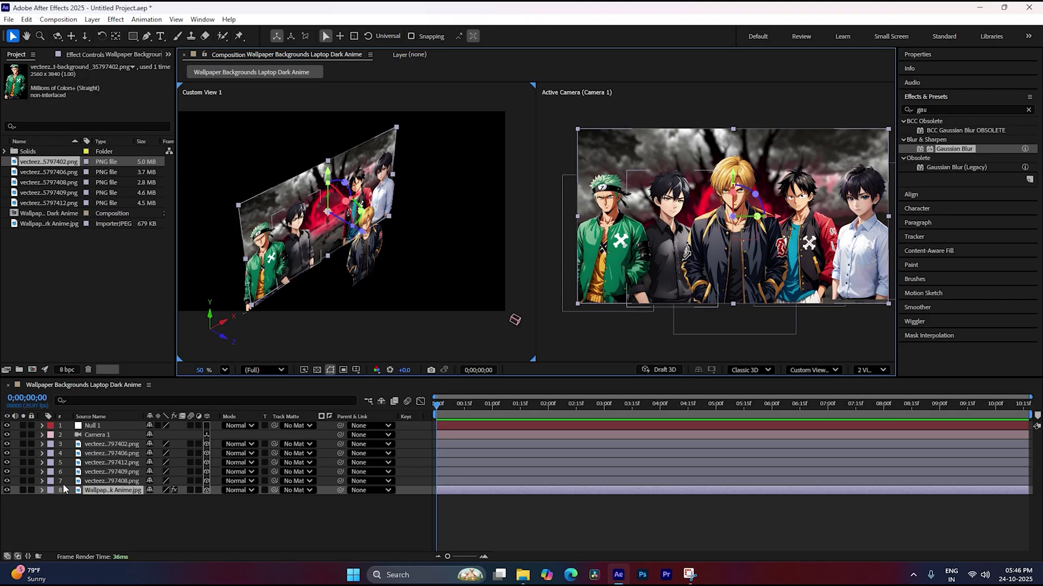
left_click(31, 490)
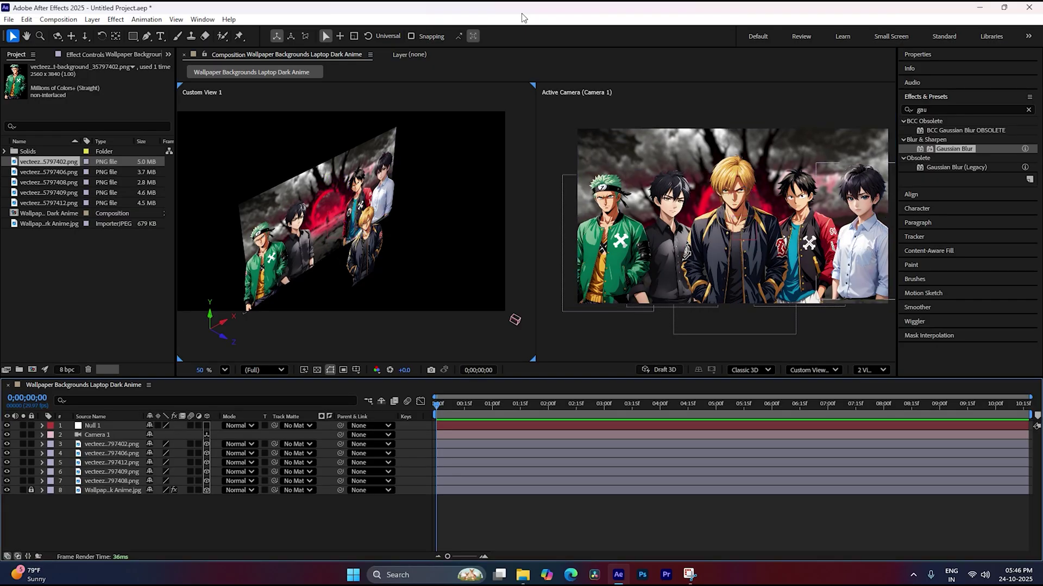
Set Z depths for the black-shirt, rightmost and red-jacket characters
left_click(315, 256)
left_click_drag(325, 251, 350, 279)
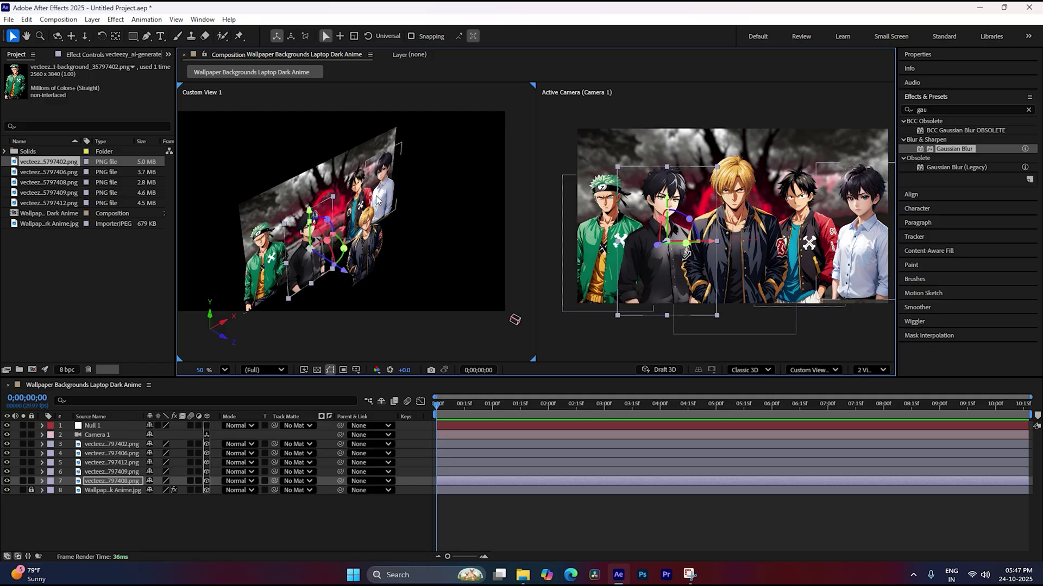
left_click(380, 228)
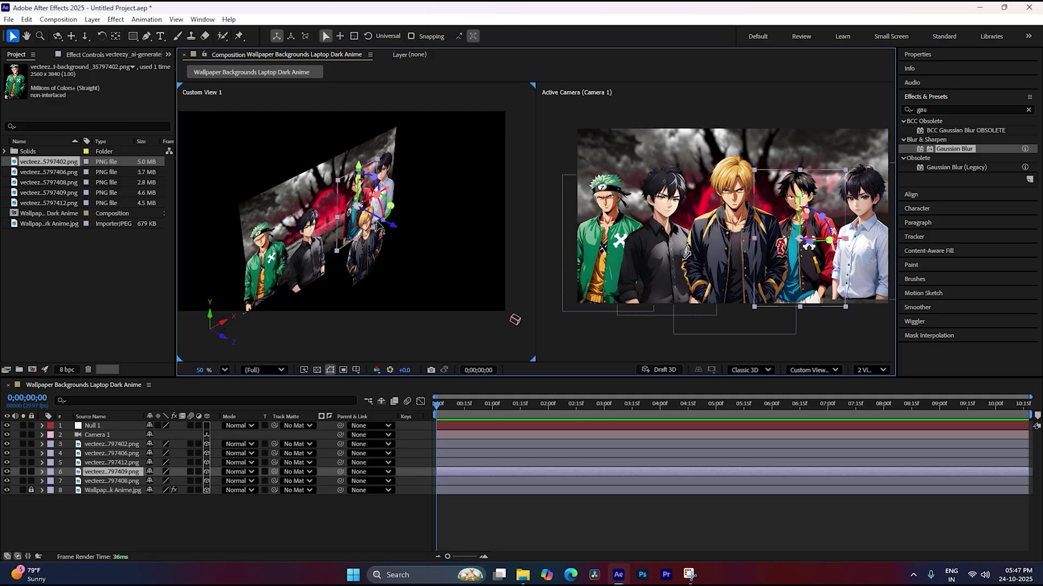
left_click(398, 192)
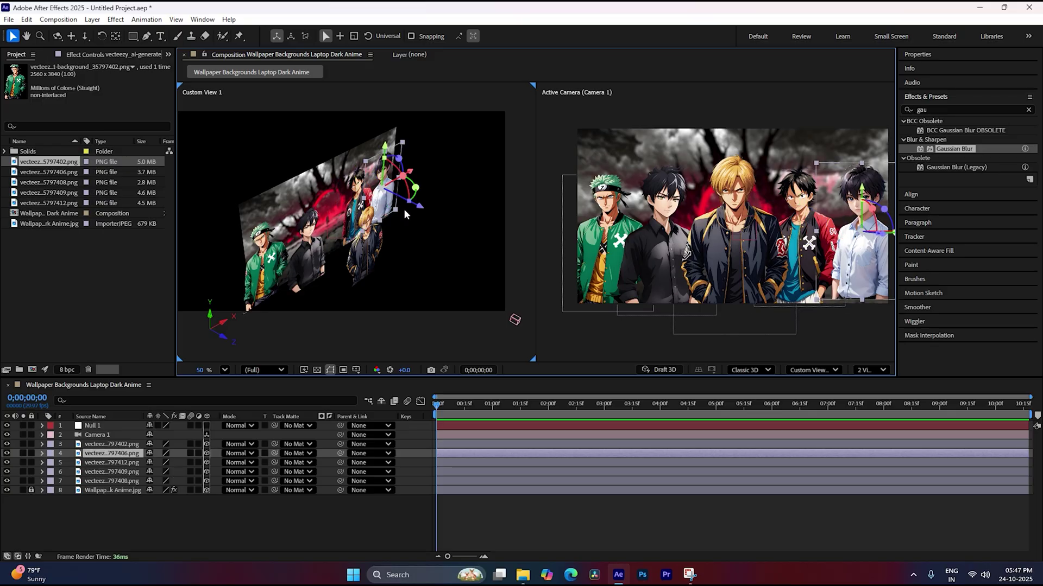
mouse_move(421, 210)
left_mouse_down()
mouse_move(400, 230)
mouse_move(407, 236)
left_mouse_up()
left_click(394, 229)
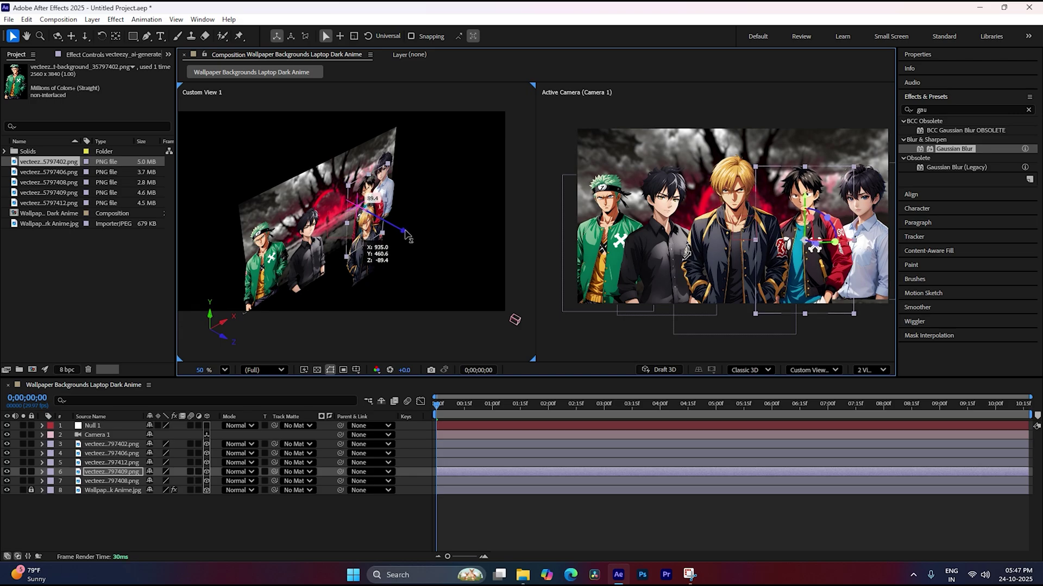
left_click(297, 202)
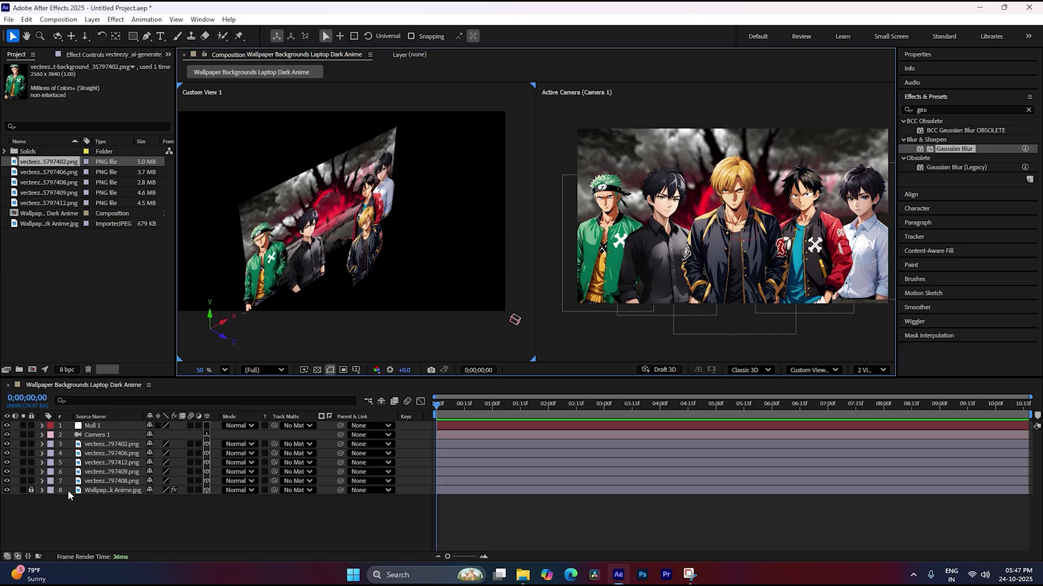
Unlock and select the wallpaper background layer
left_click(31, 490)
left_click(303, 187)
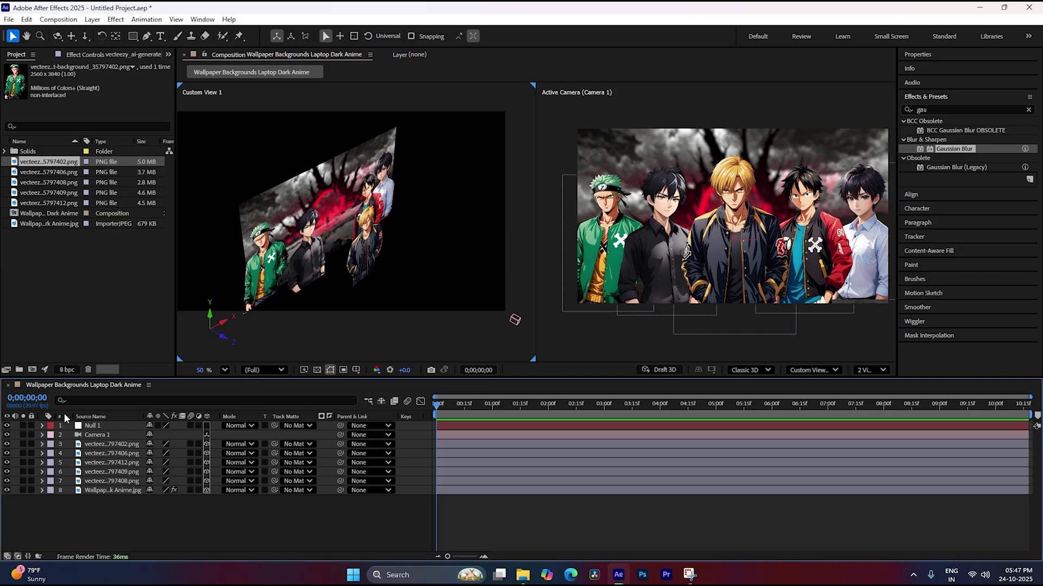
left_click(303, 187)
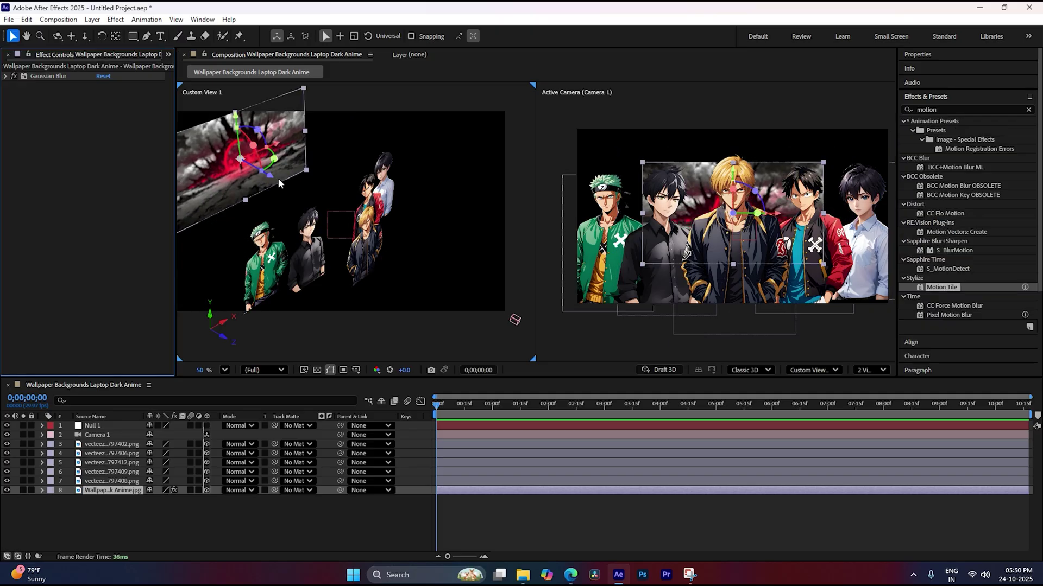
Push the wallpaper back along Z and start enlarging its Scale
left_click_drag(273, 183, 372, 211)
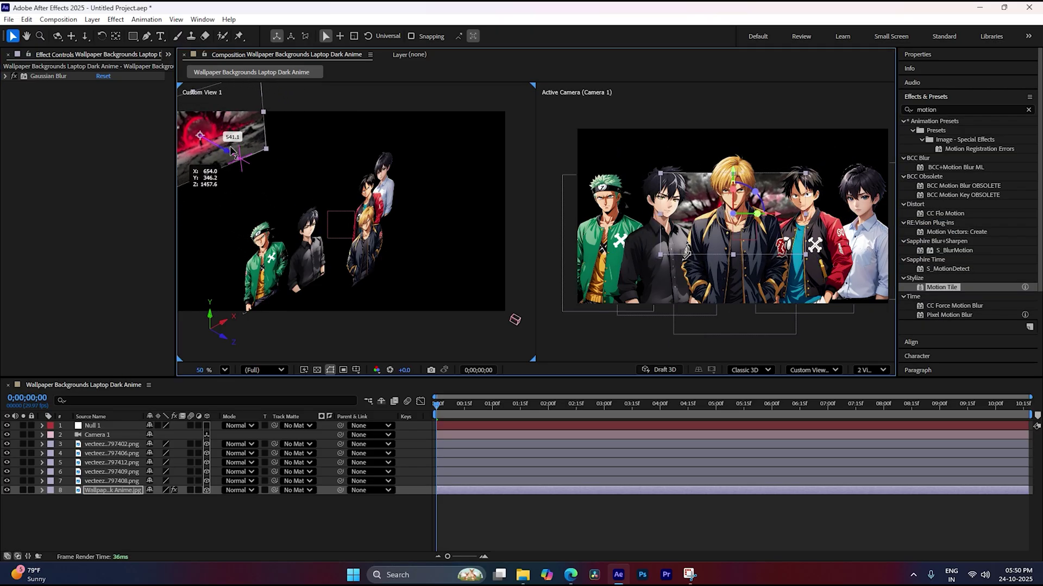
left_click(113, 491)
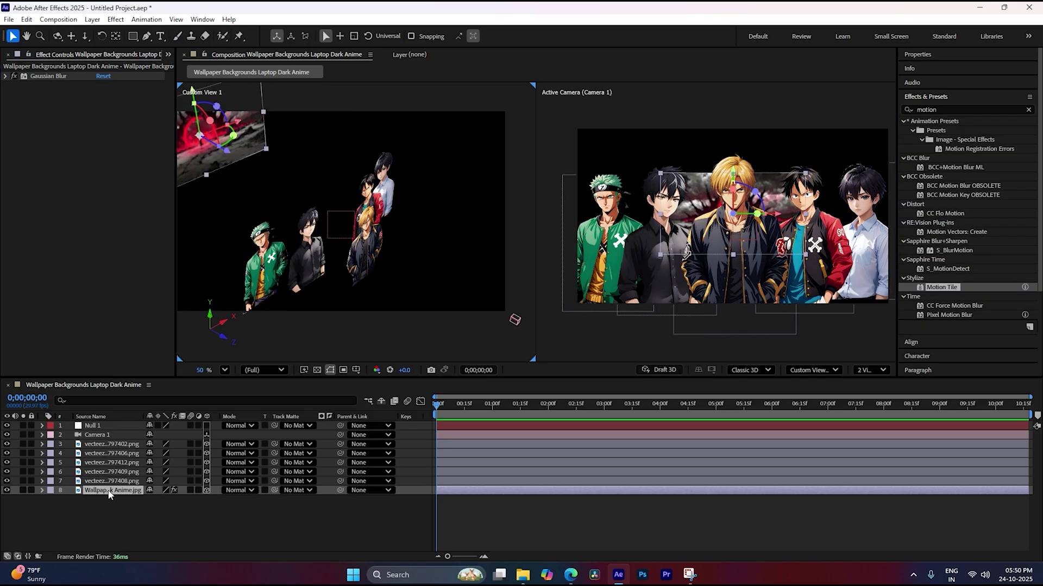
key("s")
left_click_drag(164, 499, 201, 498)
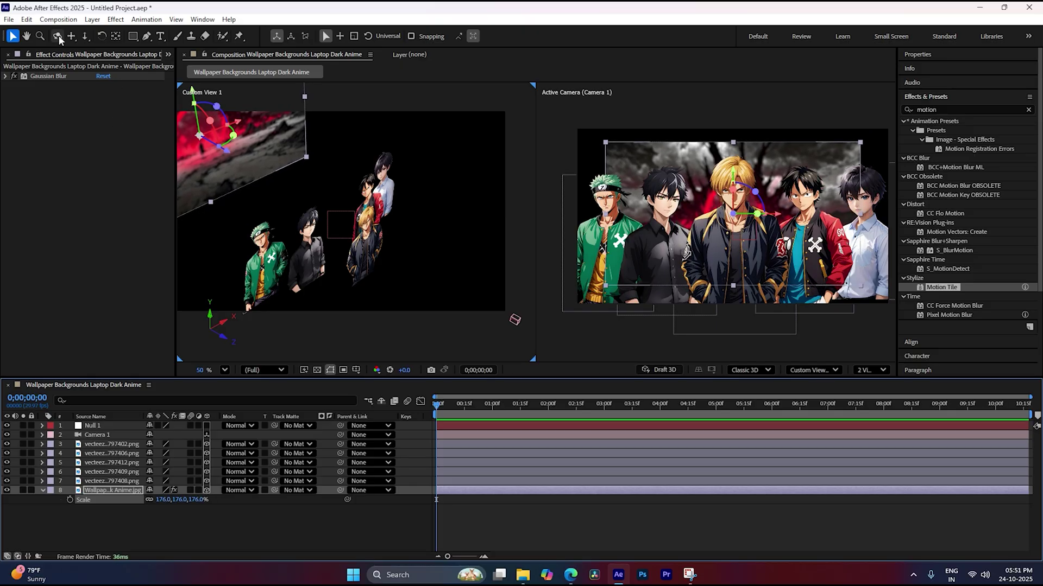
Push the wallpaper further back and enlarge its Scale to 260% to fill the frame
left_click(84, 36)
left_click_drag(442, 173, 436, 339)
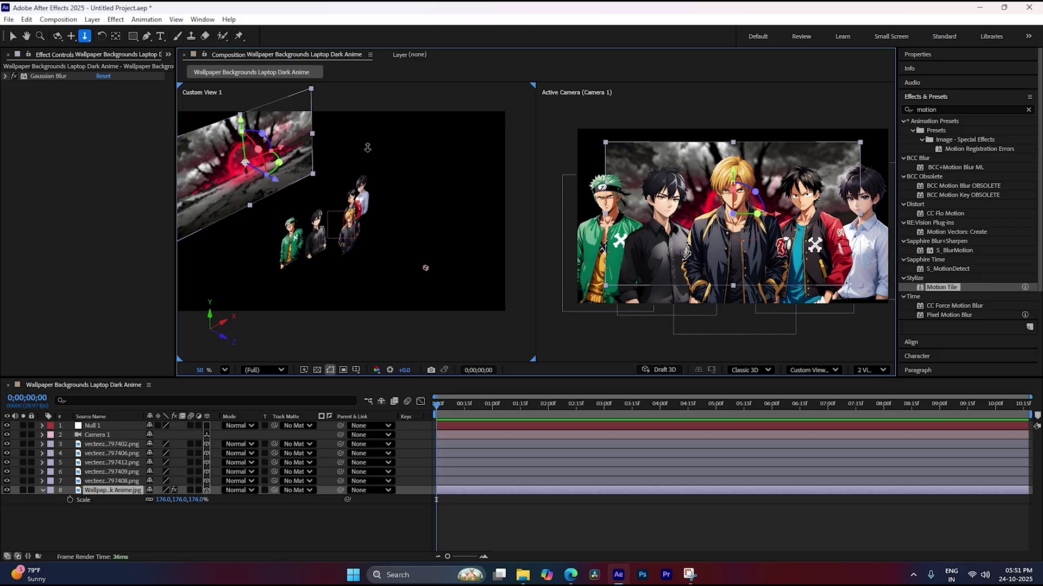
left_click(13, 37)
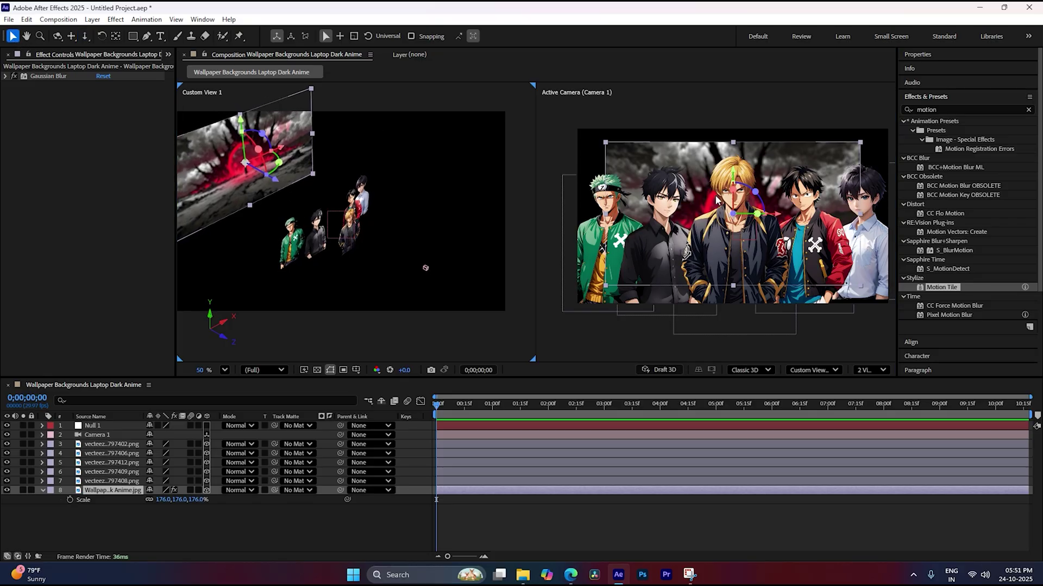
left_click(278, 184)
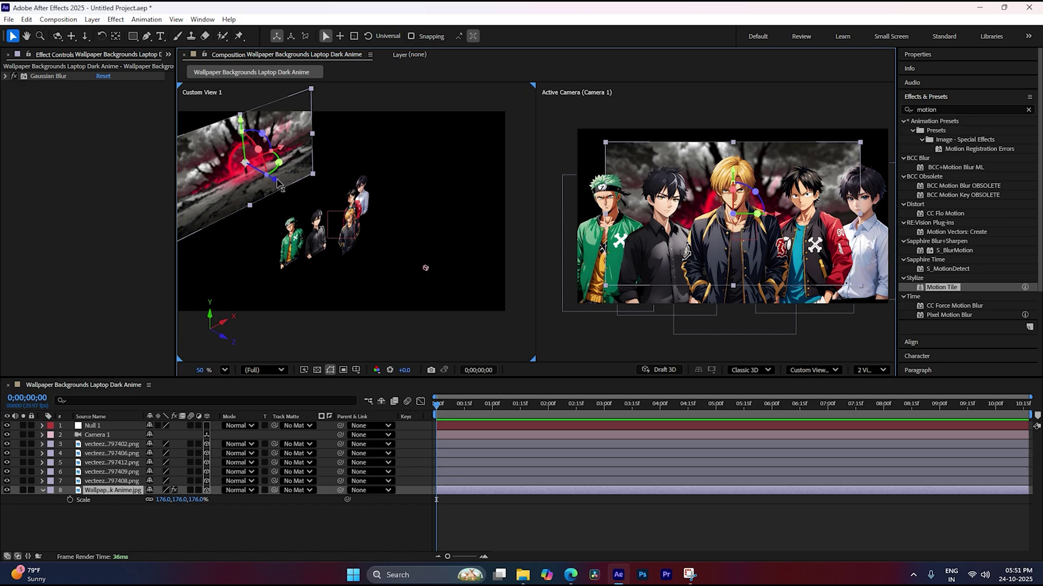
left_click_drag(278, 183, 255, 165)
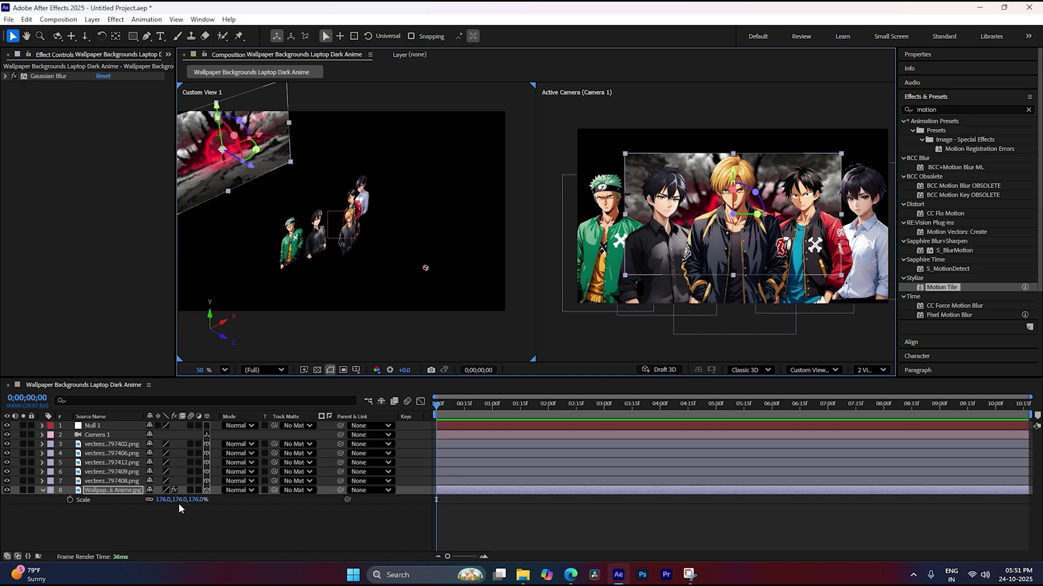
left_click_drag(178, 501, 235, 512)
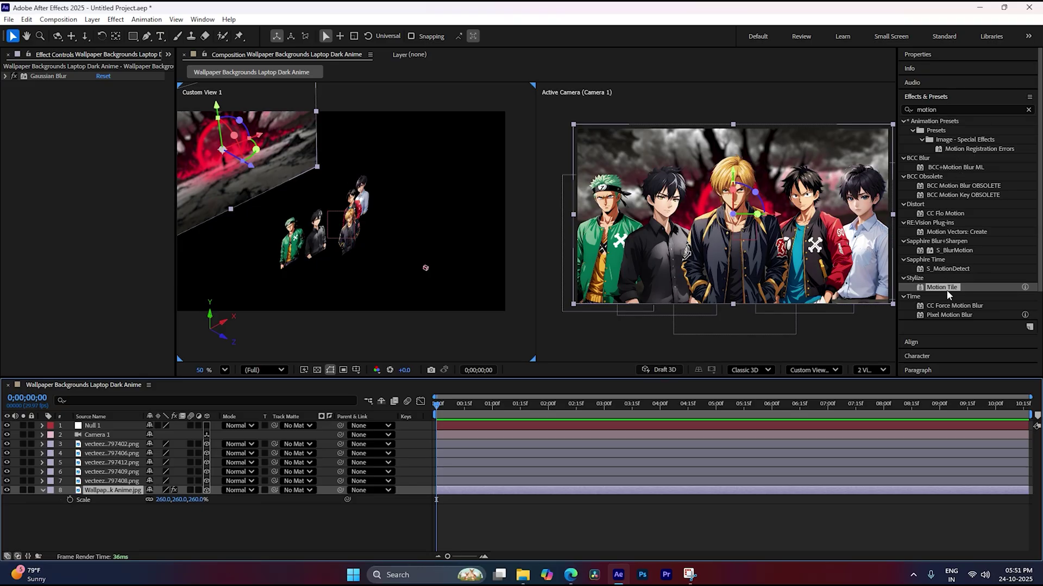
Apply Motion Tile to the wallpaper with Mirror Edges on and Output Width and Height at 200
left_click_drag(942, 288, 115, 492)
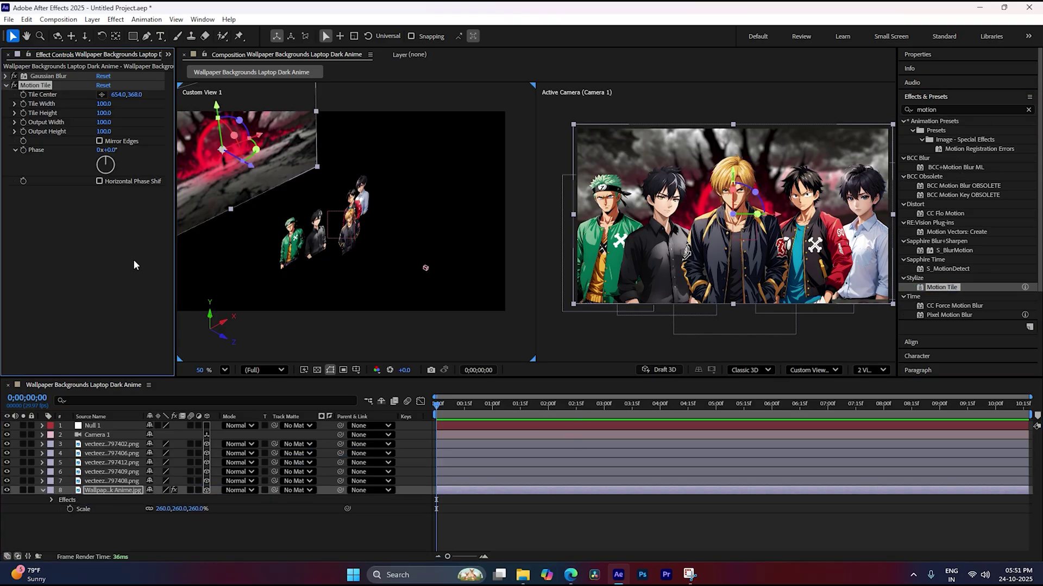
left_click(99, 141)
left_click(104, 122)
type("200")
key("Tab")
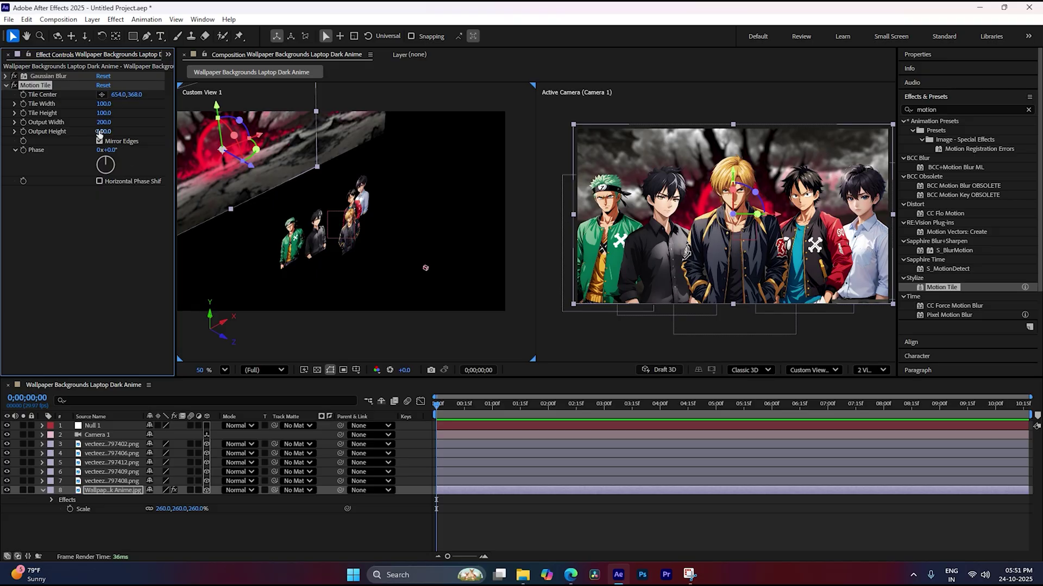
type("200")
key("Return")
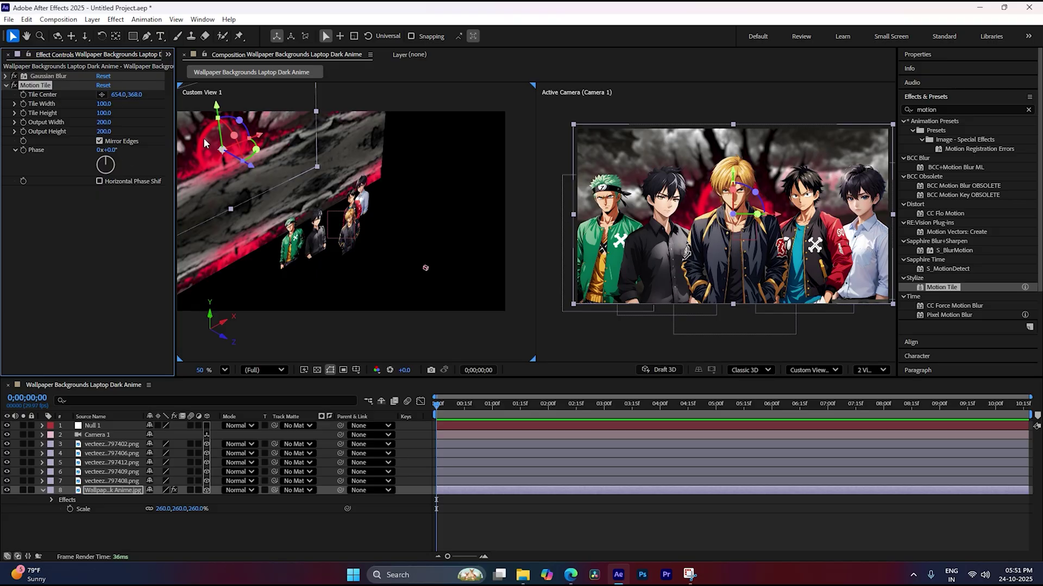
Push the blond middle character's layer slightly back in Z
left_click(346, 242)
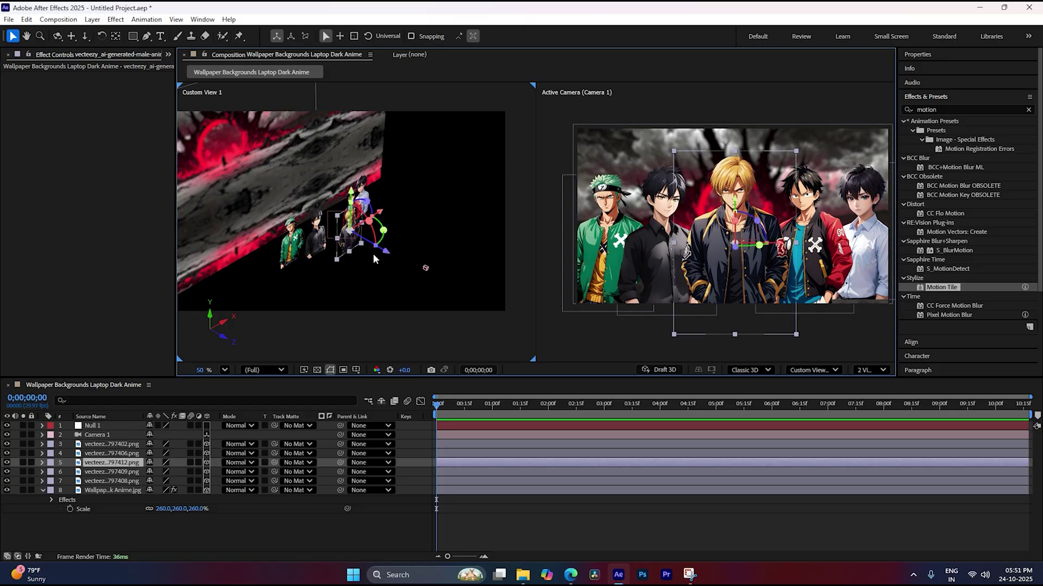
left_click_drag(386, 252, 380, 251)
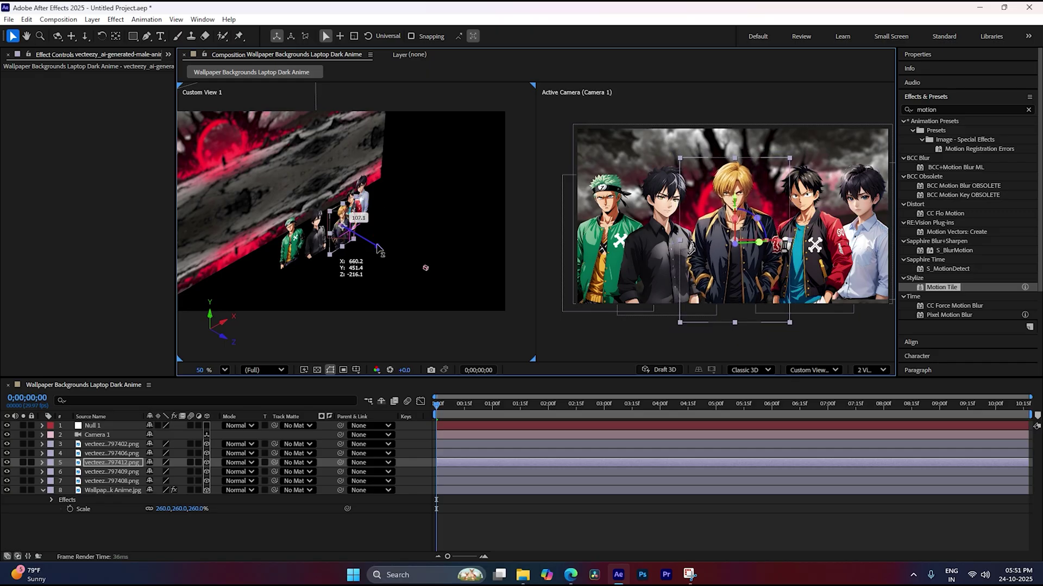
left_click(293, 528)
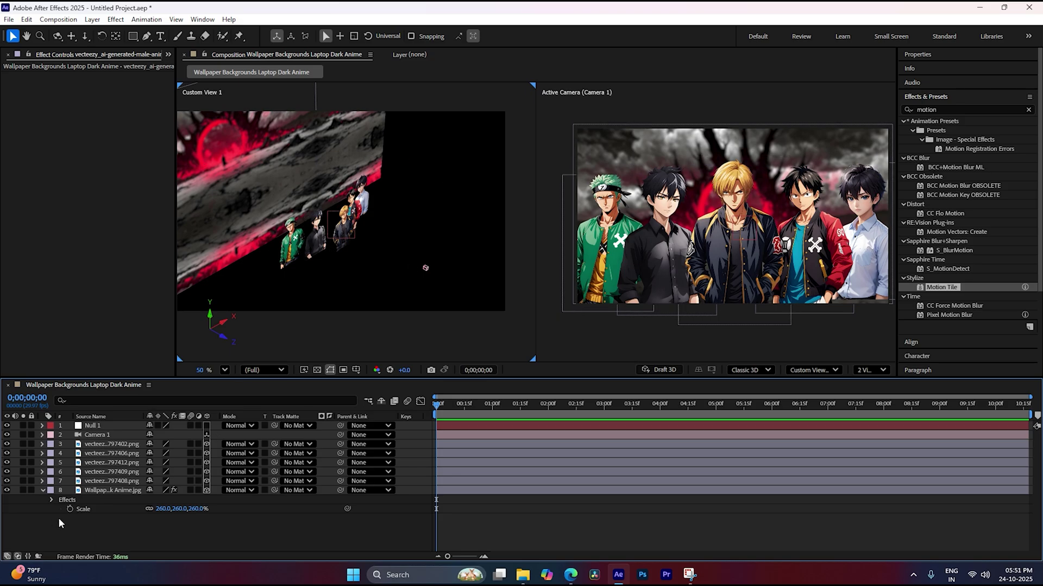
Parent Camera 1 to Null 1, make Null 1 3D, and reveal its Position and rotation properties
left_click(43, 490)
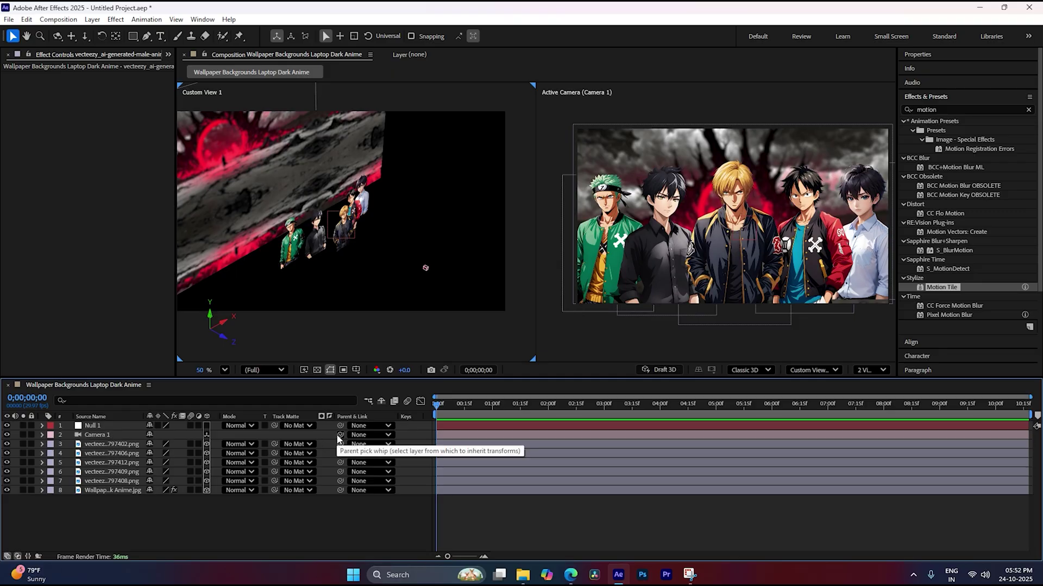
left_click_drag(338, 436, 87, 425)
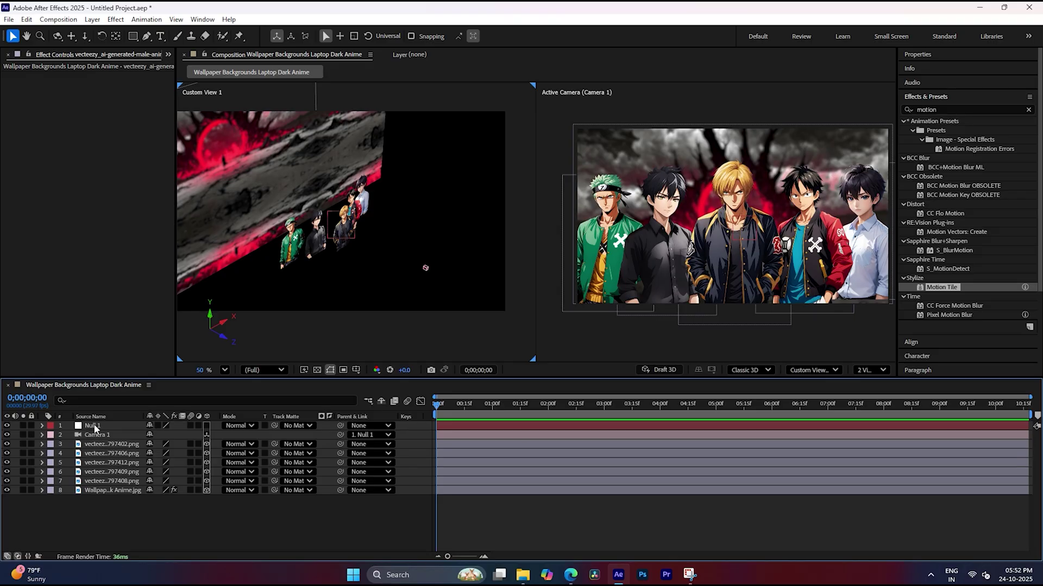
left_click(95, 426)
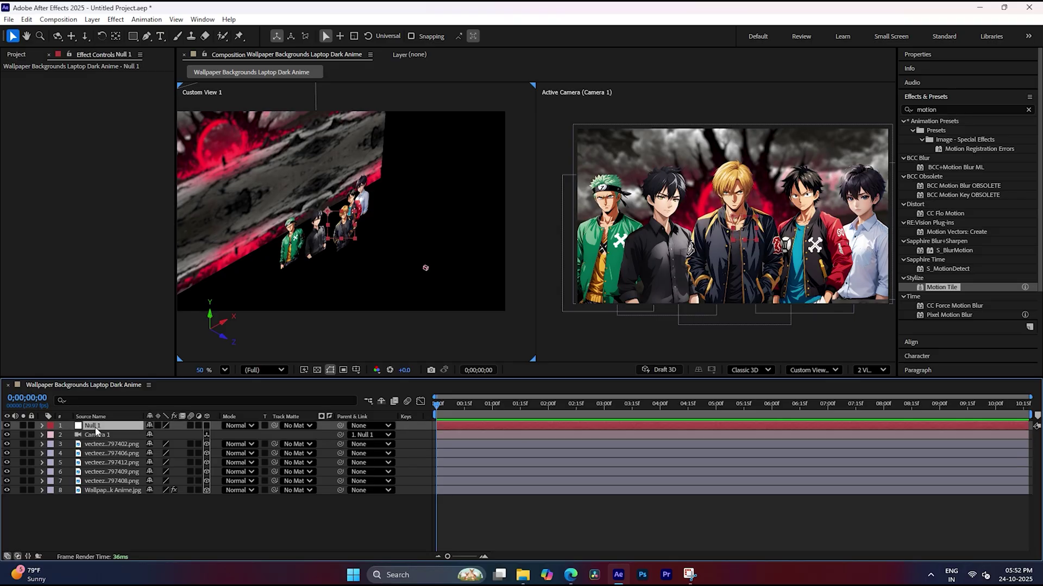
left_click(206, 426)
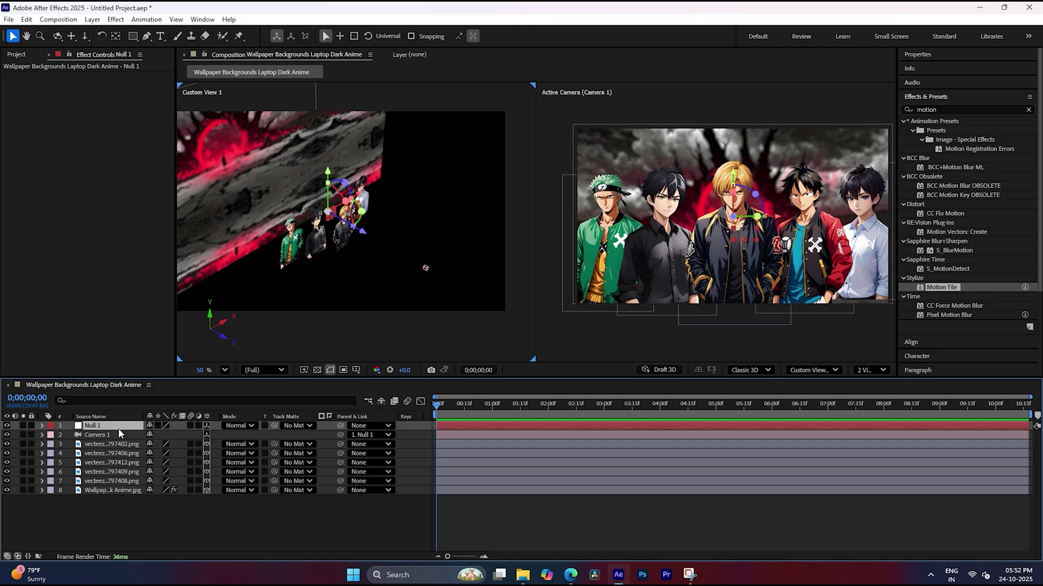
key("p")
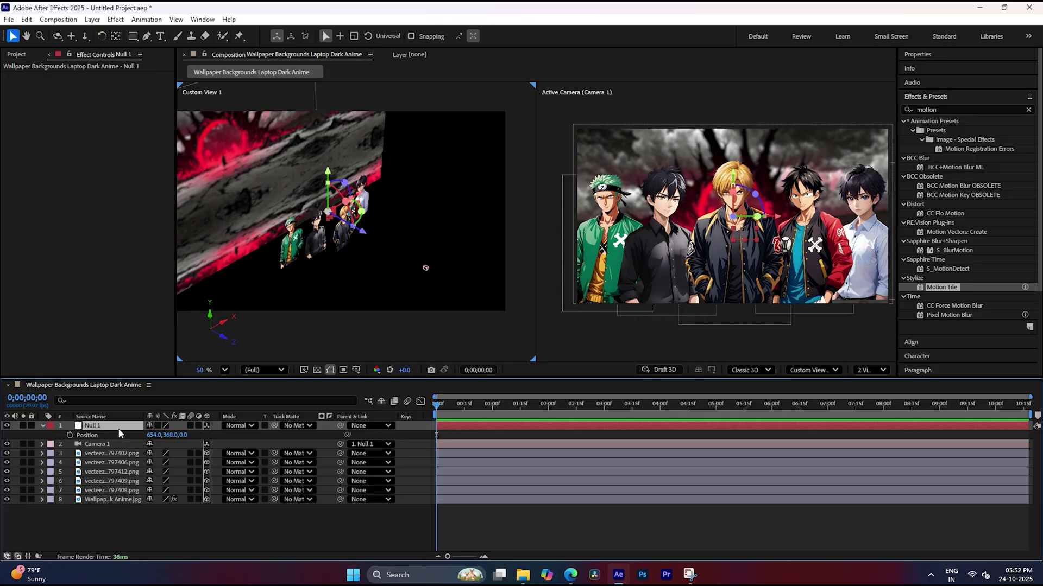
key("shift+r")
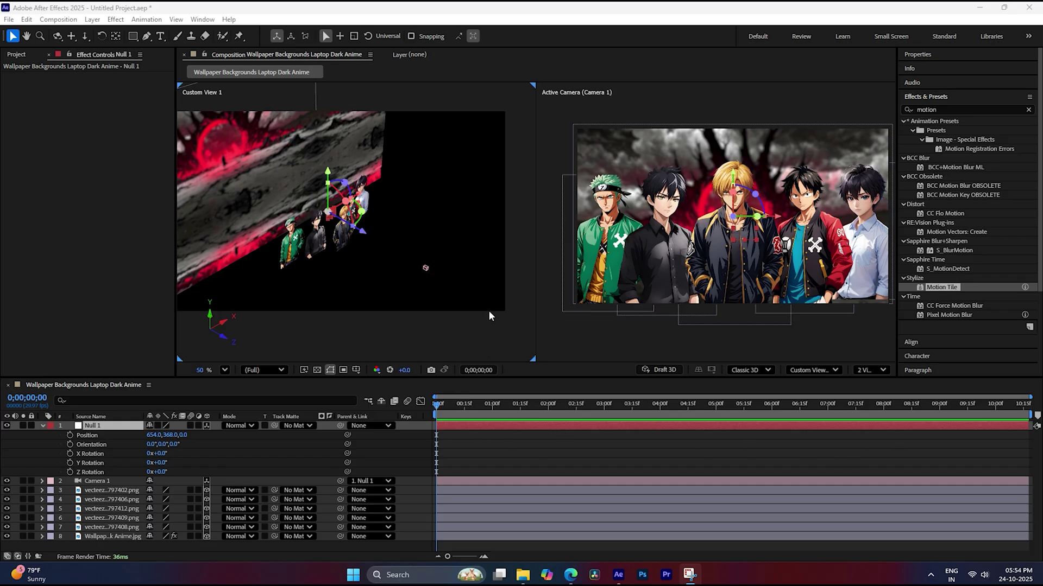
Keyframe Null 1's Position at 654, 368, 0 at one second and 661, 430, 986 at frame 0
left_click(491, 405)
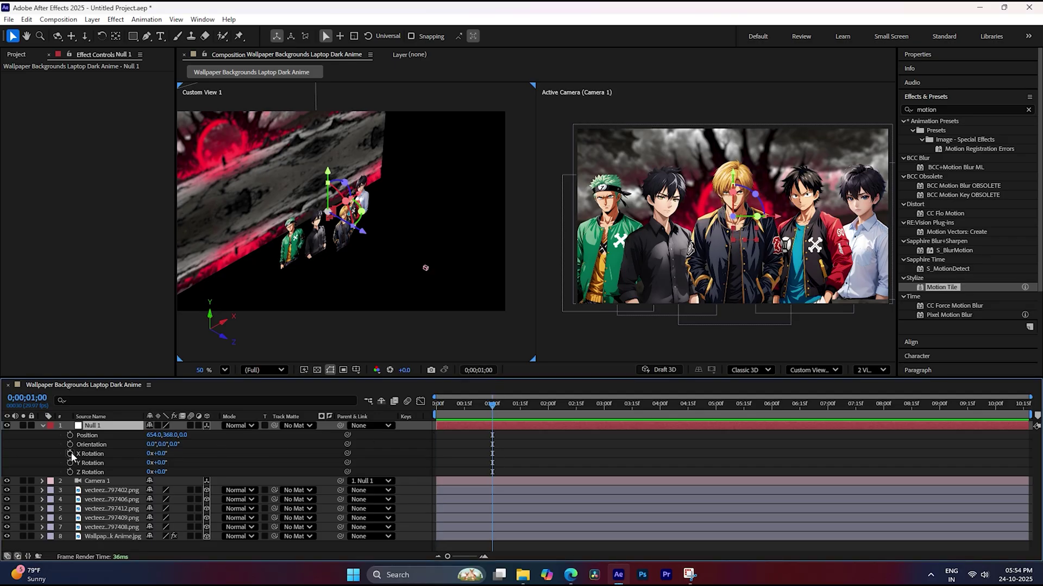
left_click(70, 435)
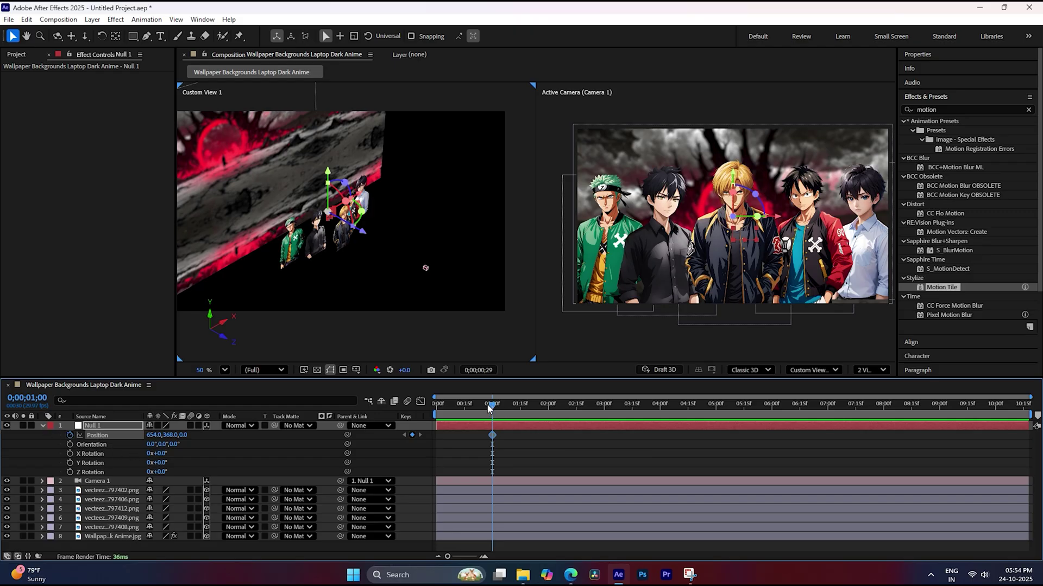
left_click_drag(492, 406, 414, 405)
left_click_drag(183, 439, 735, 451)
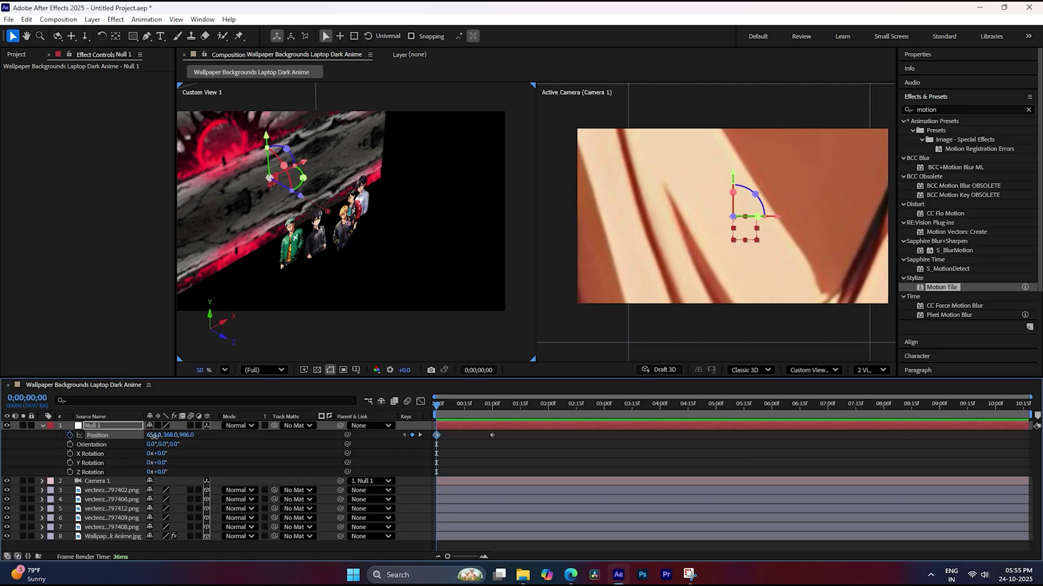
mouse_move(161, 438)
left_mouse_down()
mouse_move(203, 442)
mouse_move(112, 445)
mouse_move(195, 442)
left_mouse_up()
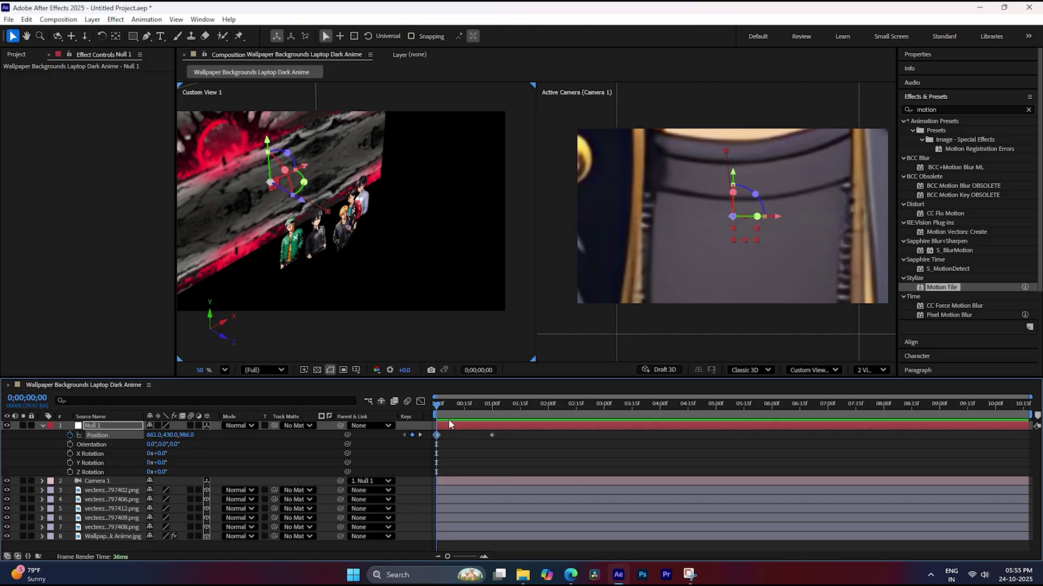
Preview and scrub through the camera pull-back from the first frame
left_click(461, 408)
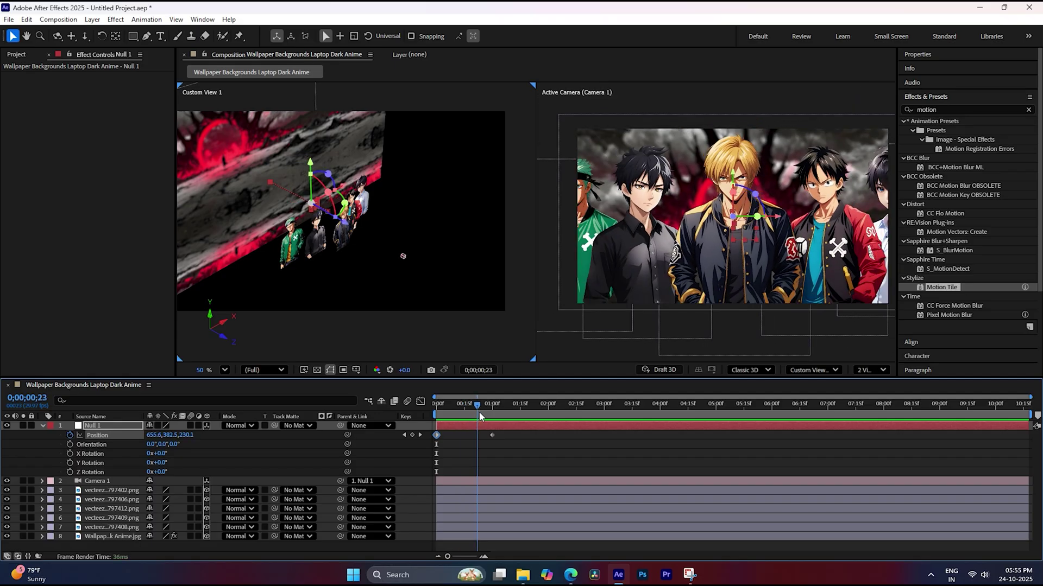
key("Home")
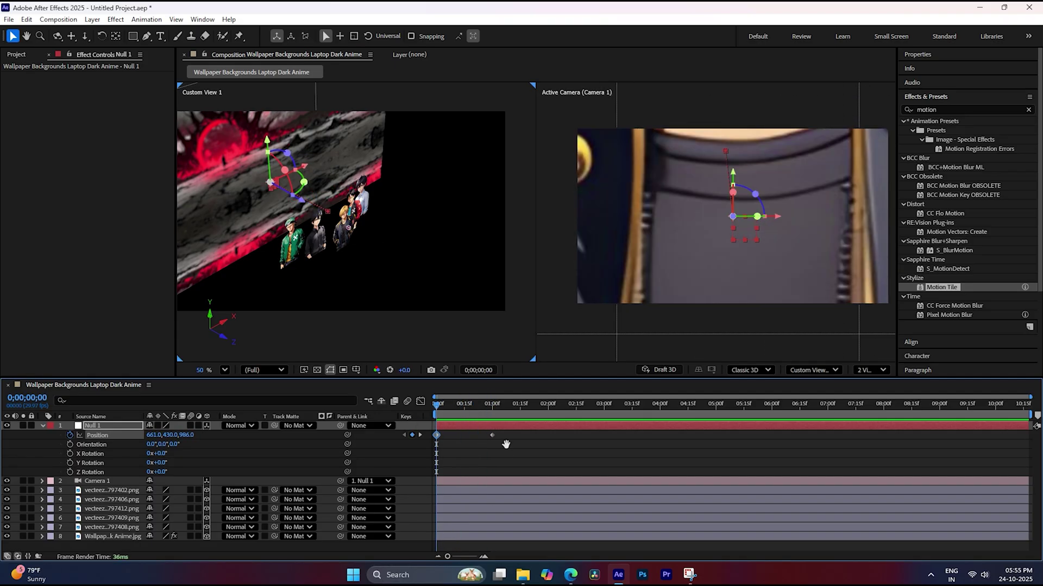
key("space")
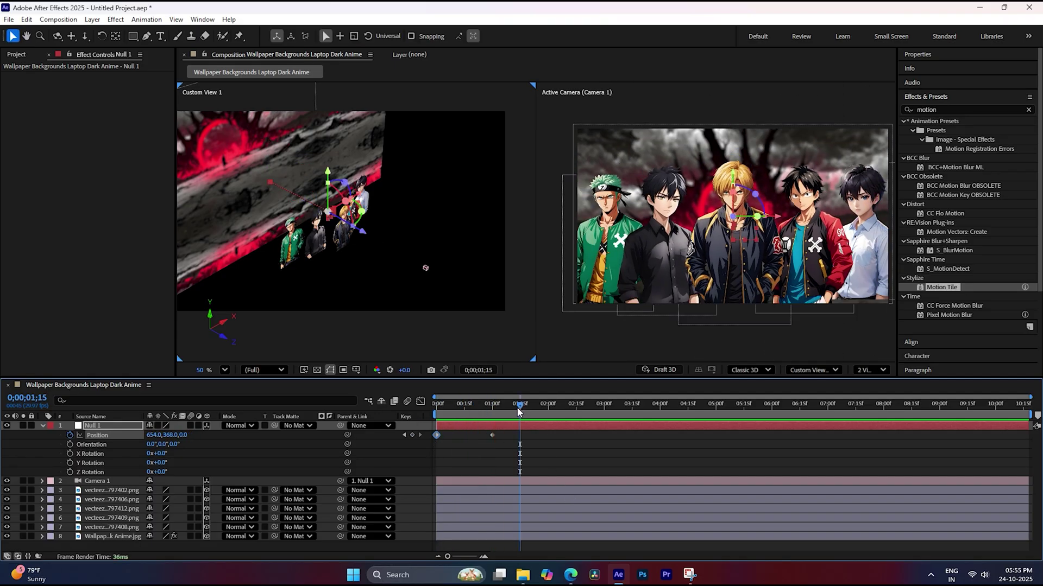
mouse_move(519, 411)
left_mouse_down()
mouse_move(494, 424)
mouse_move(546, 429)
left_mouse_up()
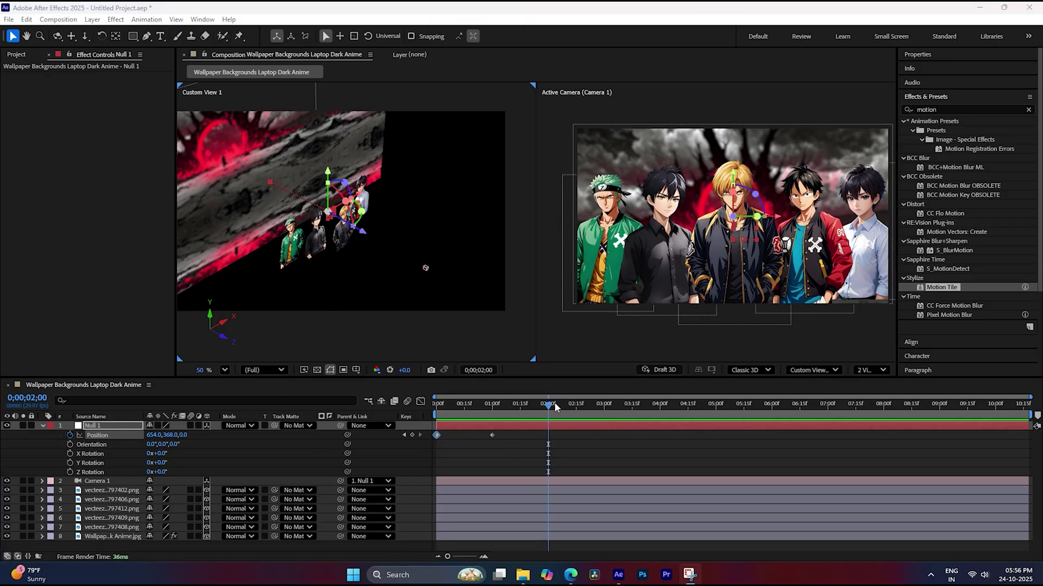
left_click_drag(550, 405, 425, 407)
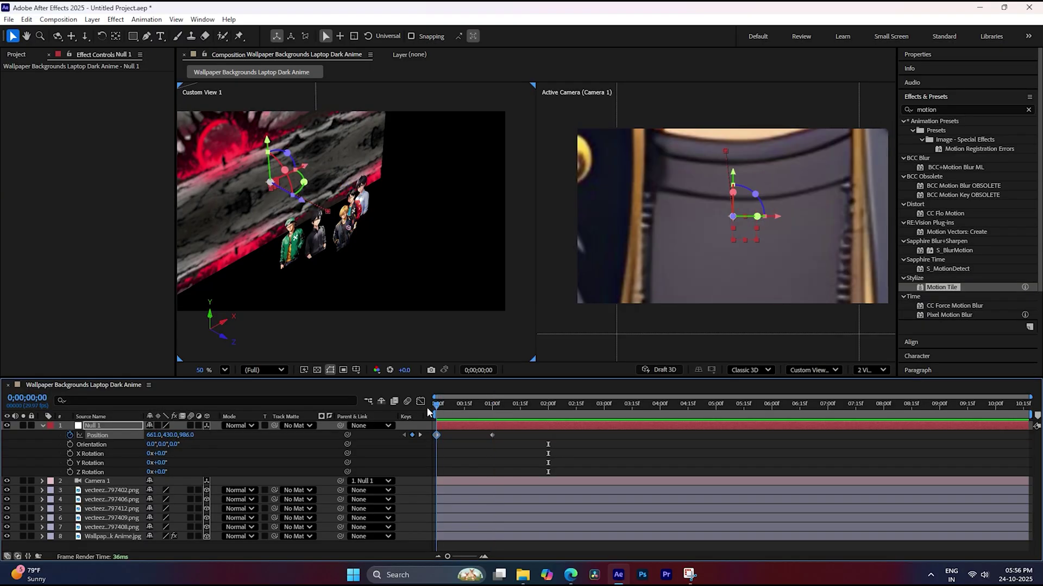
Keyframe Null 1's Z Rotation from 6° at frame 0 to 0° at one second
left_click(70, 472)
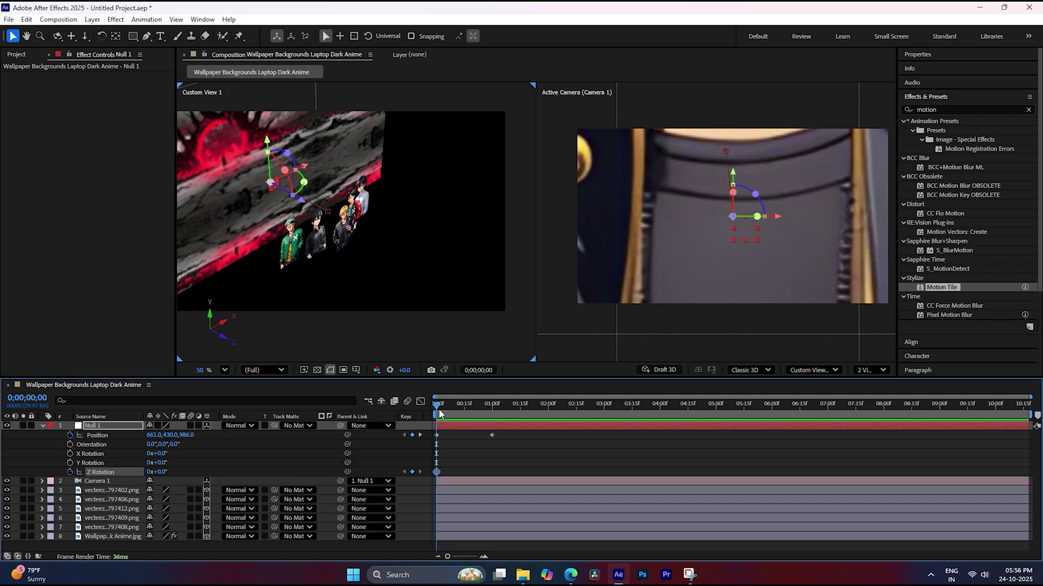
left_click_drag(438, 408, 494, 416)
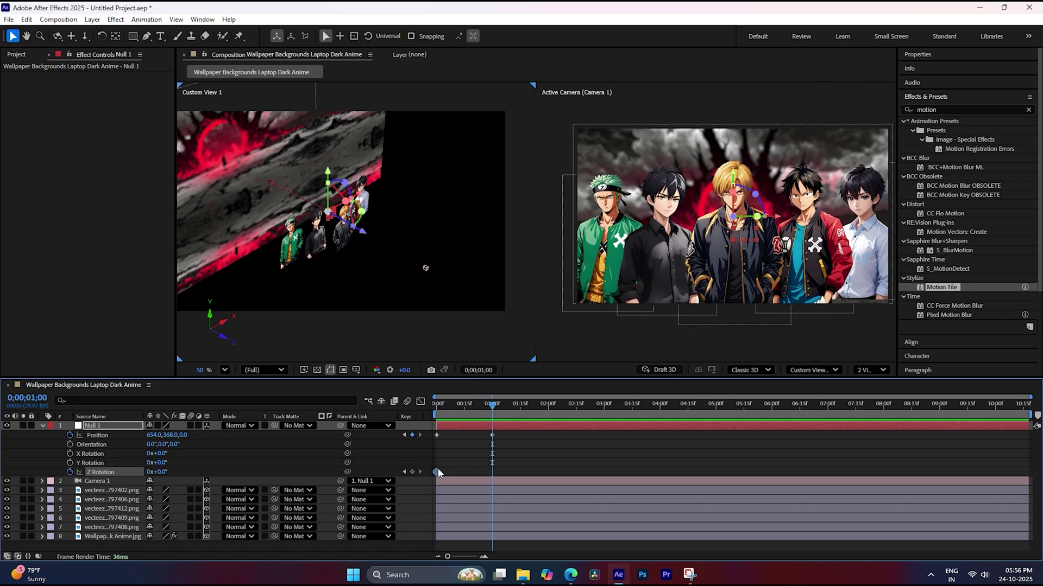
mouse_move(436, 473)
key("Delete")
left_click(69, 472)
left_click_drag(494, 405, 428, 409)
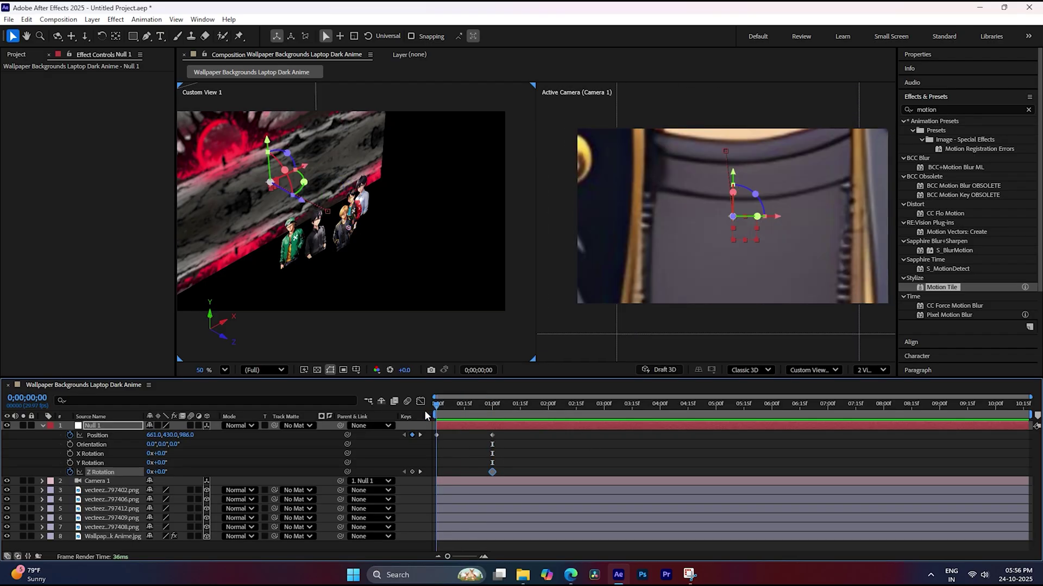
left_click_drag(156, 472, 166, 472)
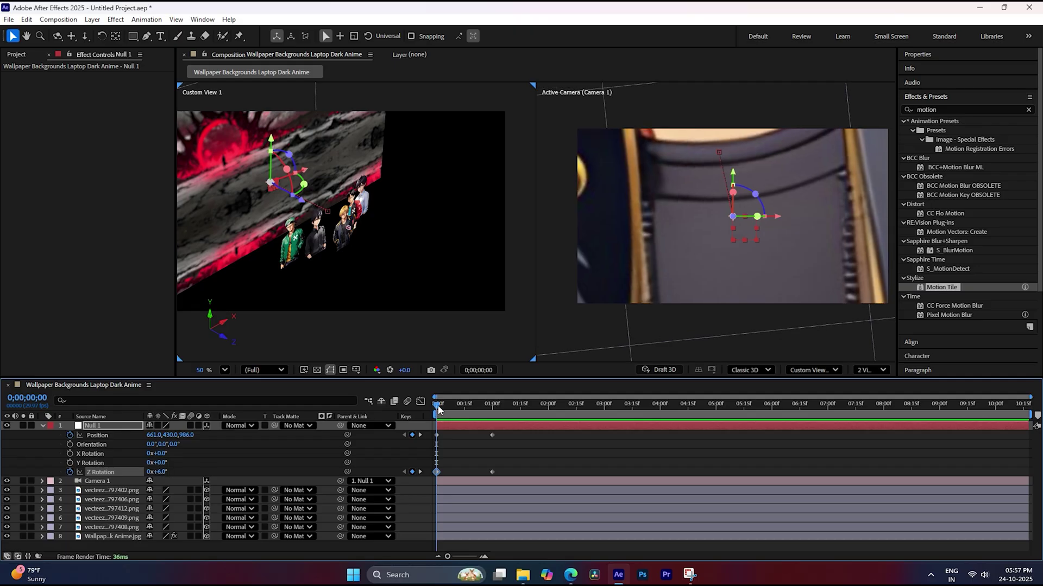
Review the tilt and apply Easy Ease to all four keyframes
left_click_drag(437, 405, 495, 425)
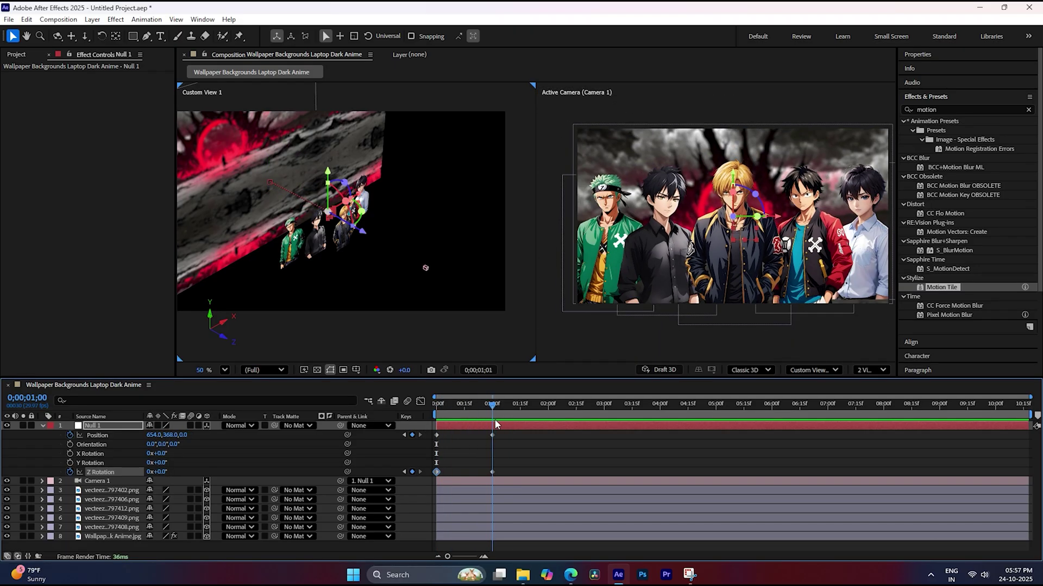
left_click_drag(495, 425, 429, 475)
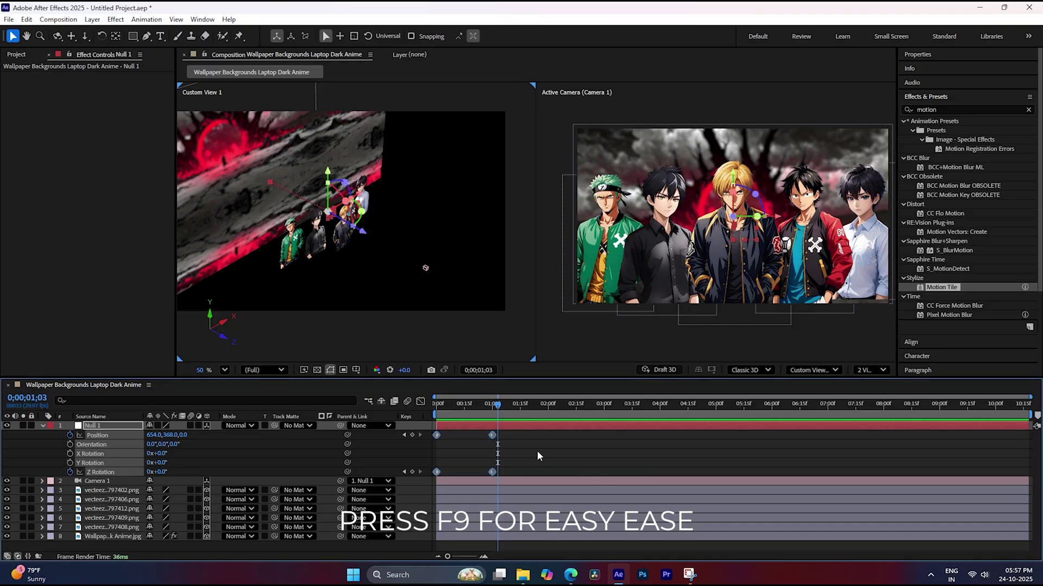
key("F9")
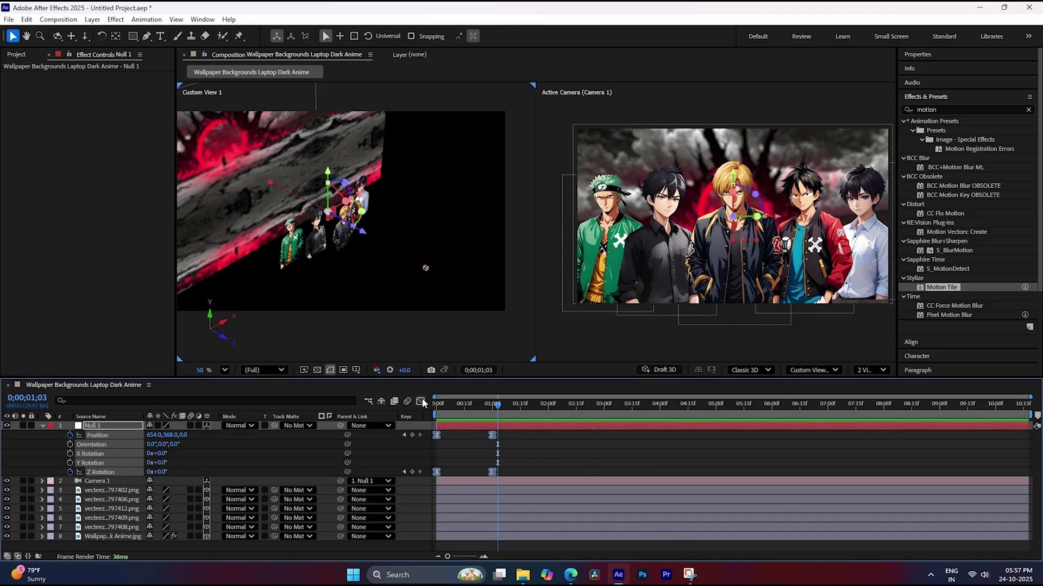
Steepen the ease on Null 1's speed curve in the Graph Editor to about 87% influence
left_click(421, 402)
right_click(589, 474)
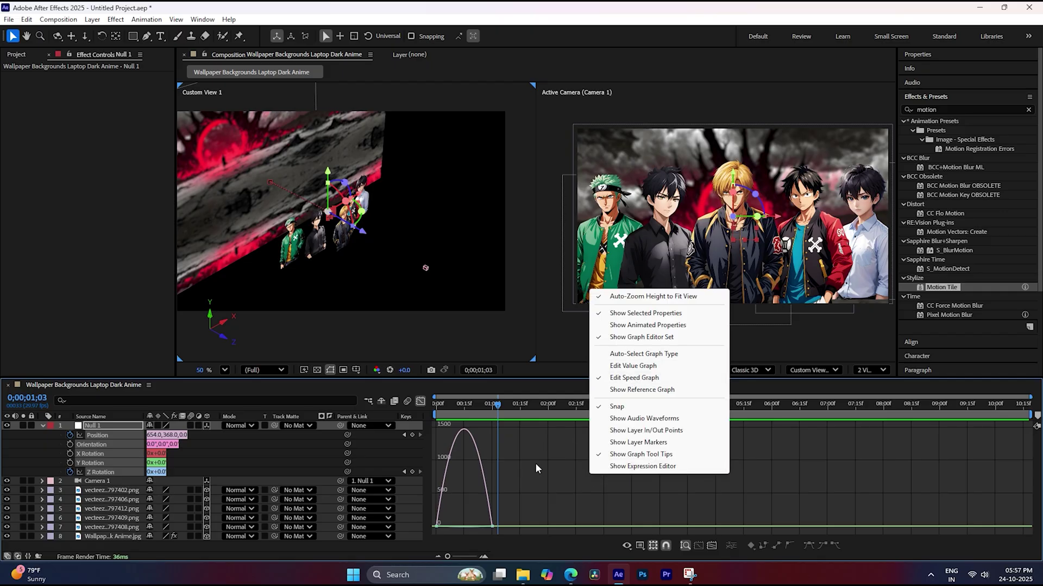
mouse_move(536, 464)
left_mouse_down()
mouse_move(412, 553)
mouse_move(482, 526)
mouse_move(460, 526)
left_mouse_up()
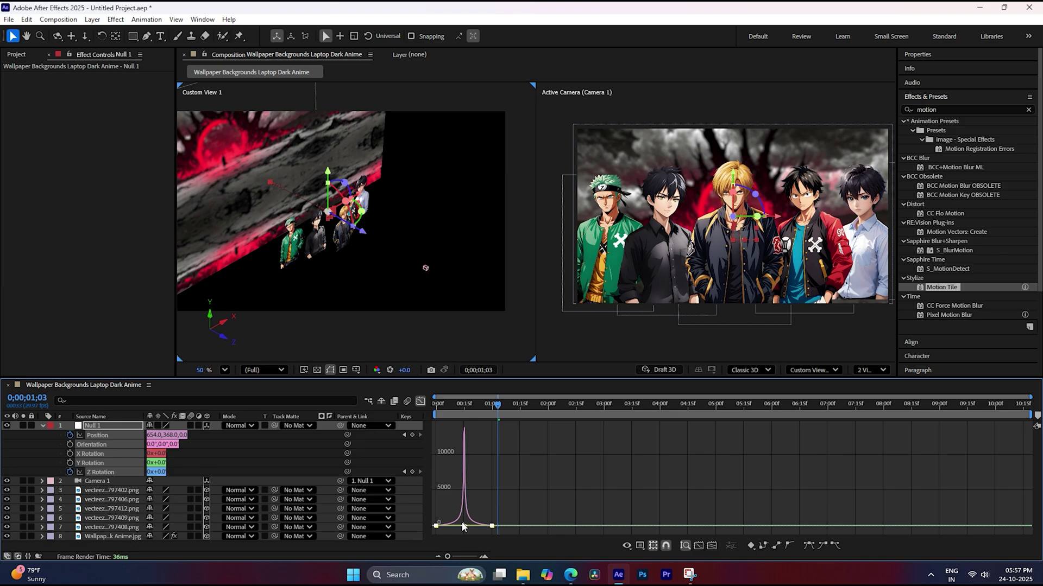
left_click(421, 401)
Preview the eased camera move, stopping at 1;03, and bring up the viewer layout choices
key("Home")
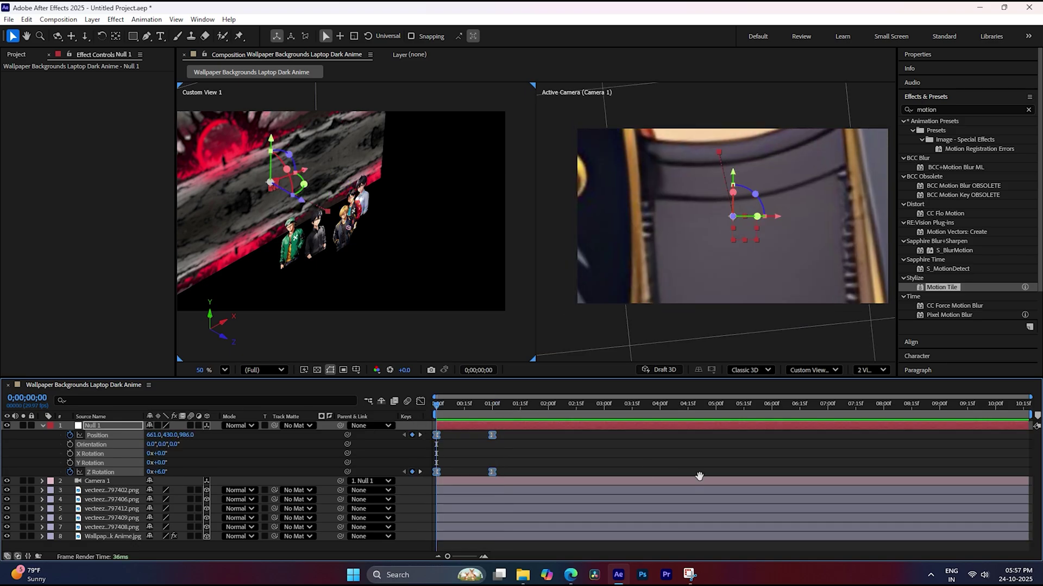
key("space")
left_click(525, 402)
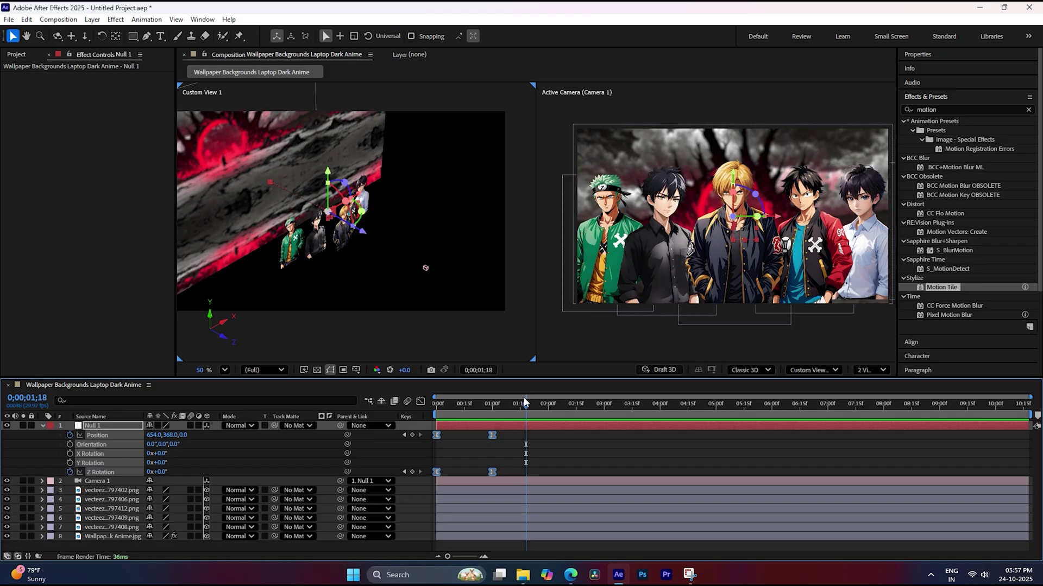
left_click_drag(525, 402, 497, 404)
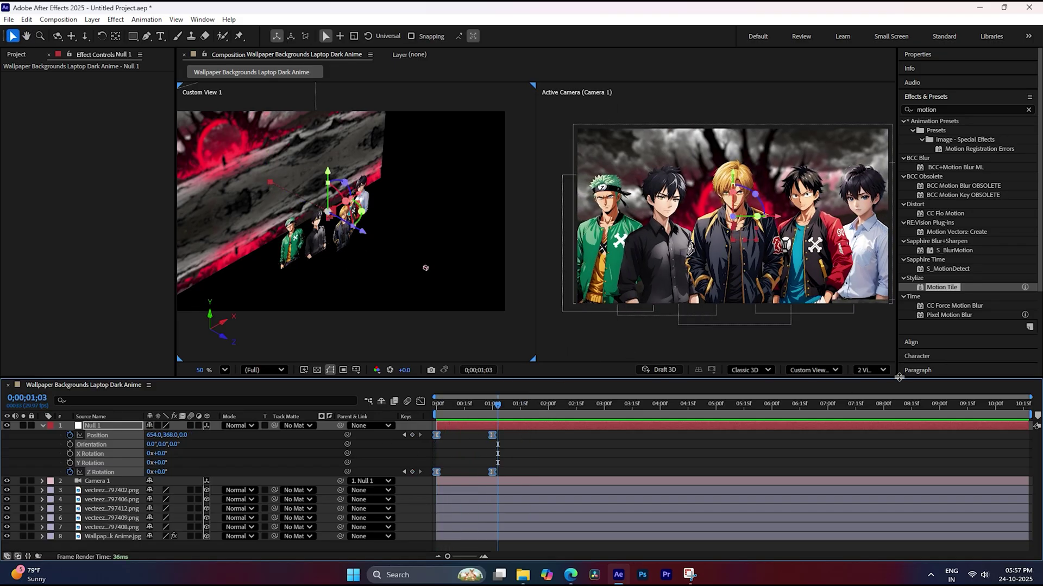
left_click(881, 370)
Switch the viewer to a single Active Camera view and move the time to 0;00;01;25
left_click(884, 387)
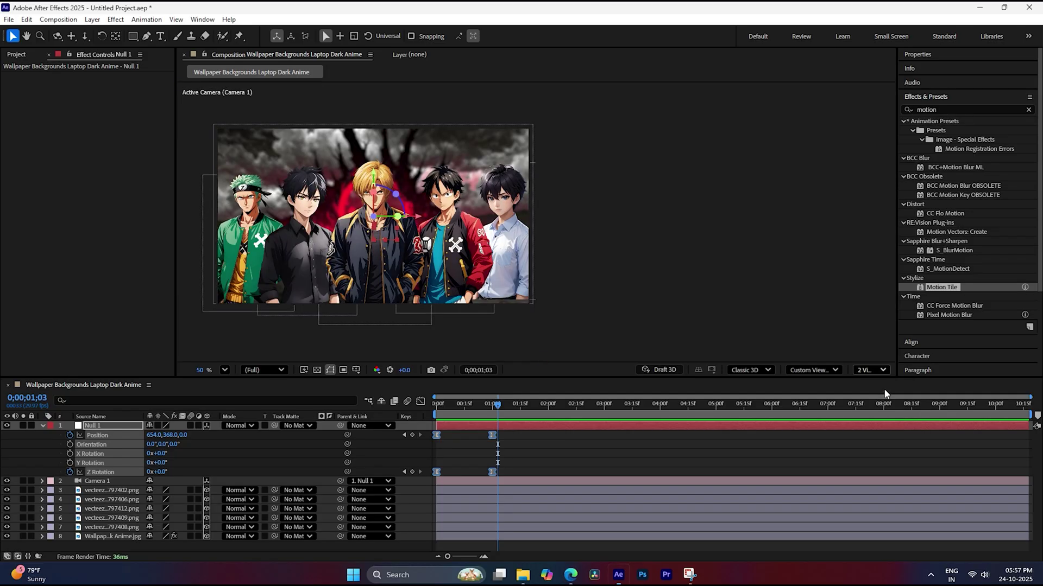
scroll(601, 251, "up", 2)
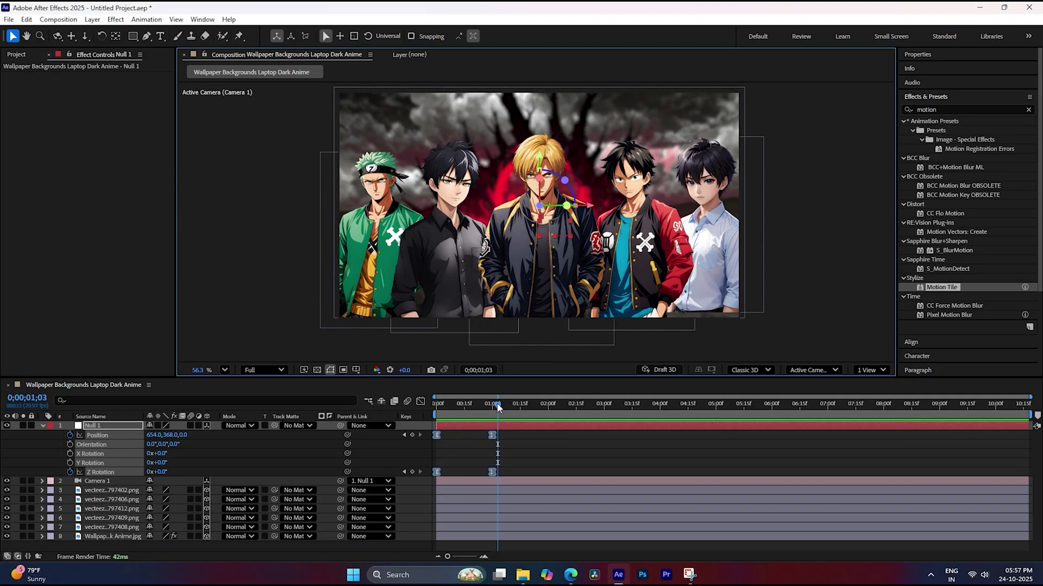
left_click_drag(497, 407, 534, 425)
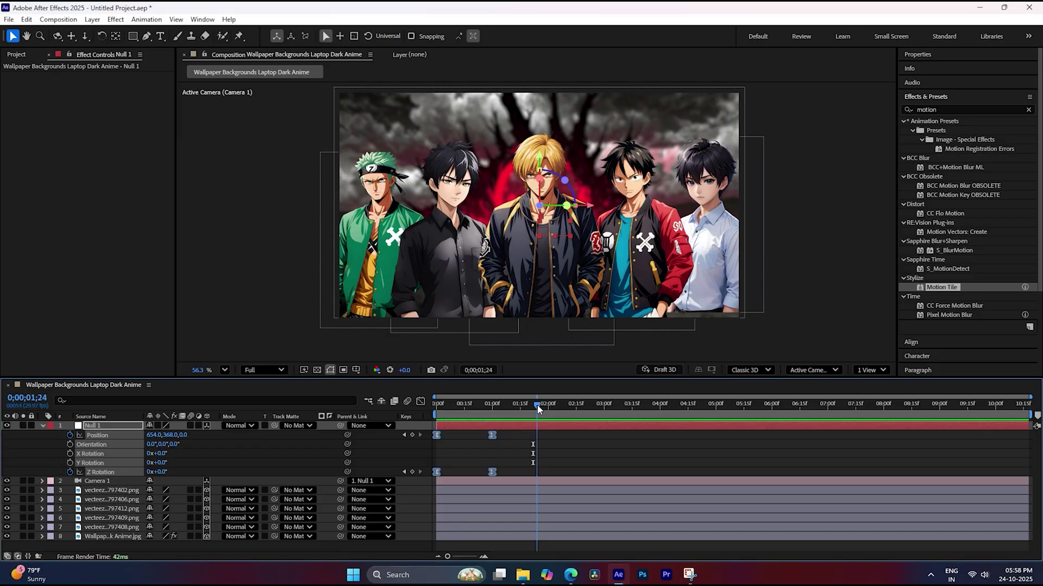
left_click_drag(533, 404, 539, 404)
Adjust Null 1's Position to 137, 307, 837 at 1;25 to frame the green-haired character's face
mouse_move(183, 435)
left_mouse_down()
mouse_move(190, 463)
mouse_move(124, 439)
left_mouse_up()
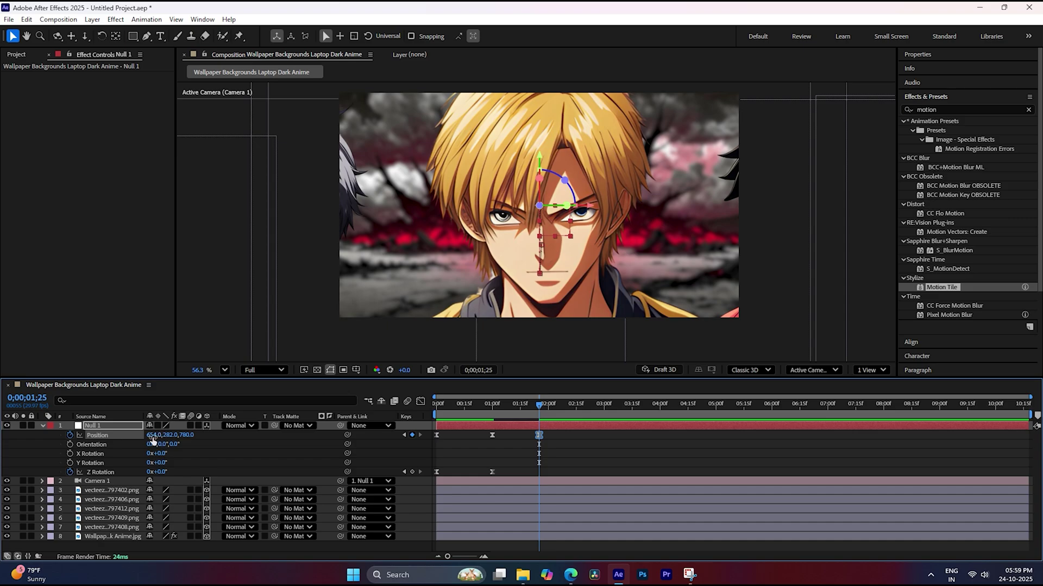
mouse_move(154, 435)
left_mouse_down()
mouse_move(212, 436)
mouse_move(25, 440)
left_mouse_up()
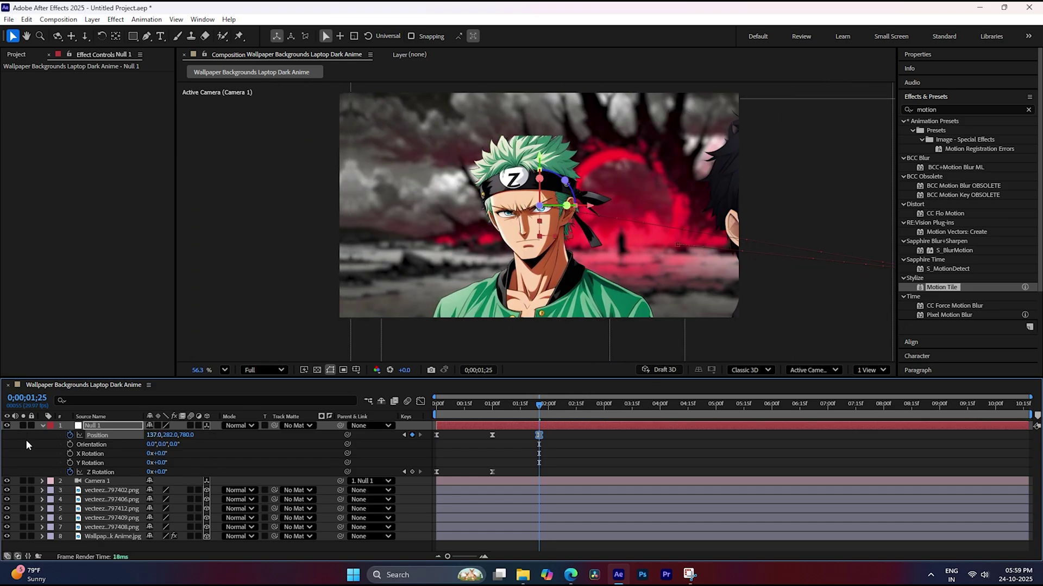
left_click_drag(170, 435, 186, 437)
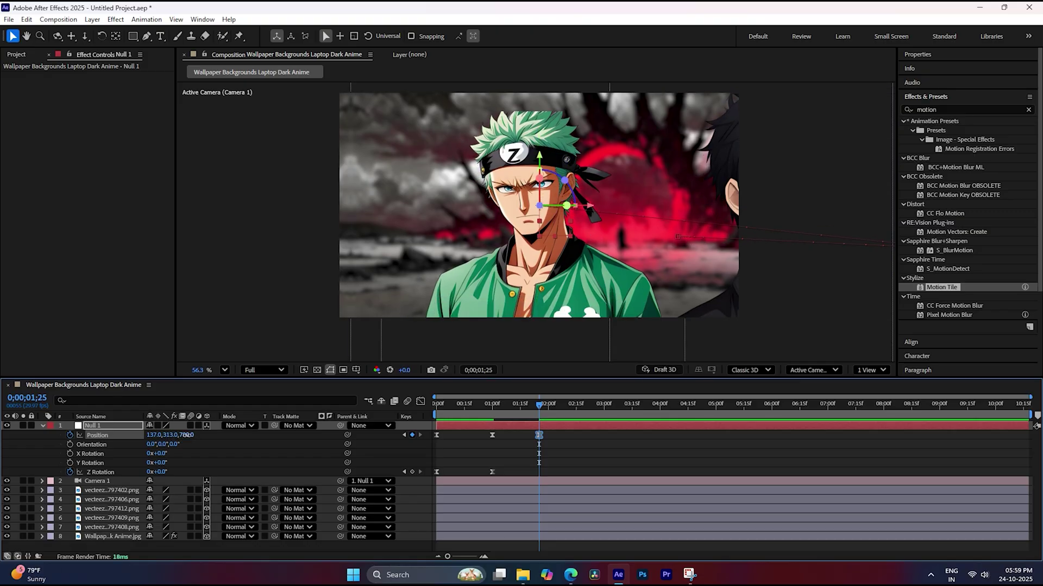
left_click_drag(187, 435, 250, 441)
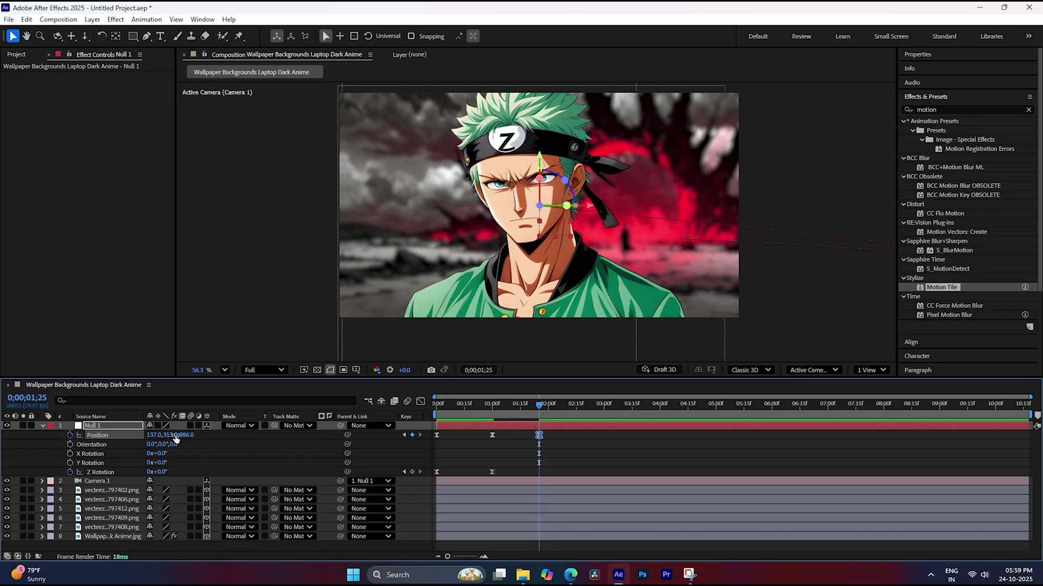
mouse_move(171, 435)
left_mouse_down()
mouse_move(156, 437)
mouse_move(165, 440)
left_mouse_up()
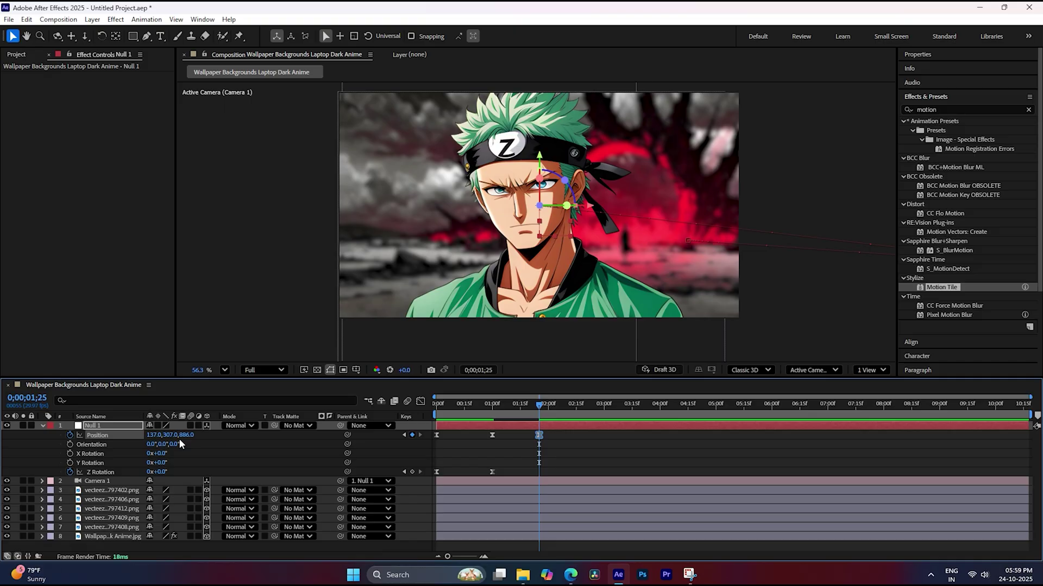
left_click_drag(188, 435, 169, 444)
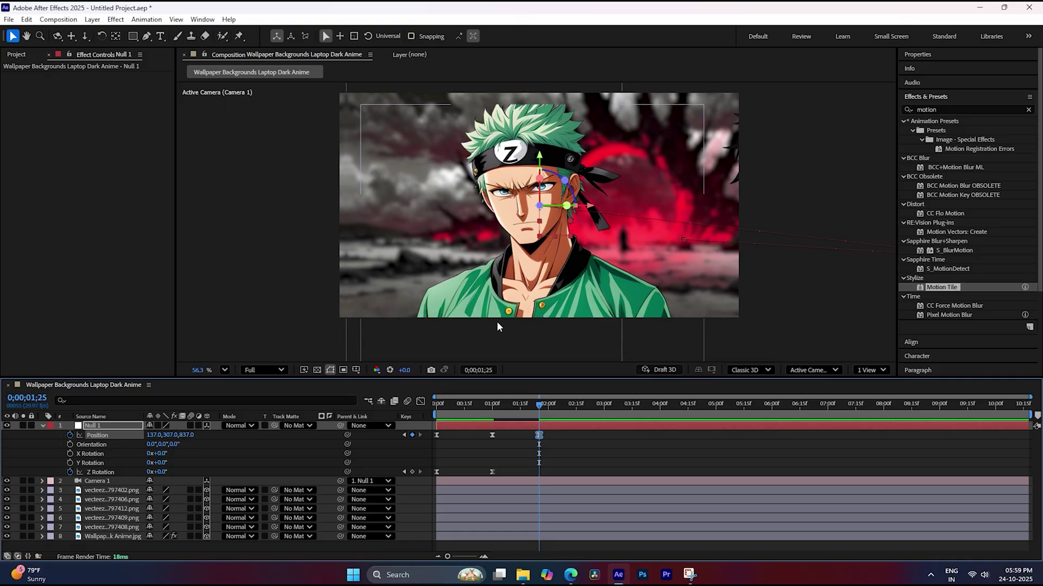
mouse_move(540, 408)
left_mouse_down()
mouse_move(540, 449)
mouse_move(590, 462)
left_mouse_up()
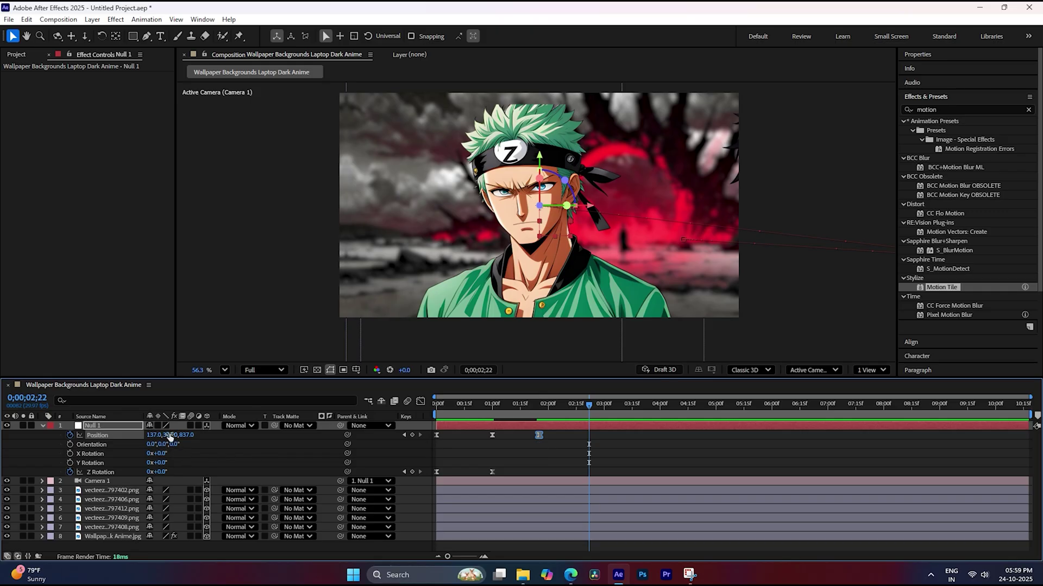
Key Null 1's Position at 2;22 to 401, 296, 726 on the black-haired character, then return to start
mouse_move(170, 437)
left_mouse_down()
mouse_move(148, 436)
mouse_move(191, 435)
mouse_move(141, 435)
left_mouse_up()
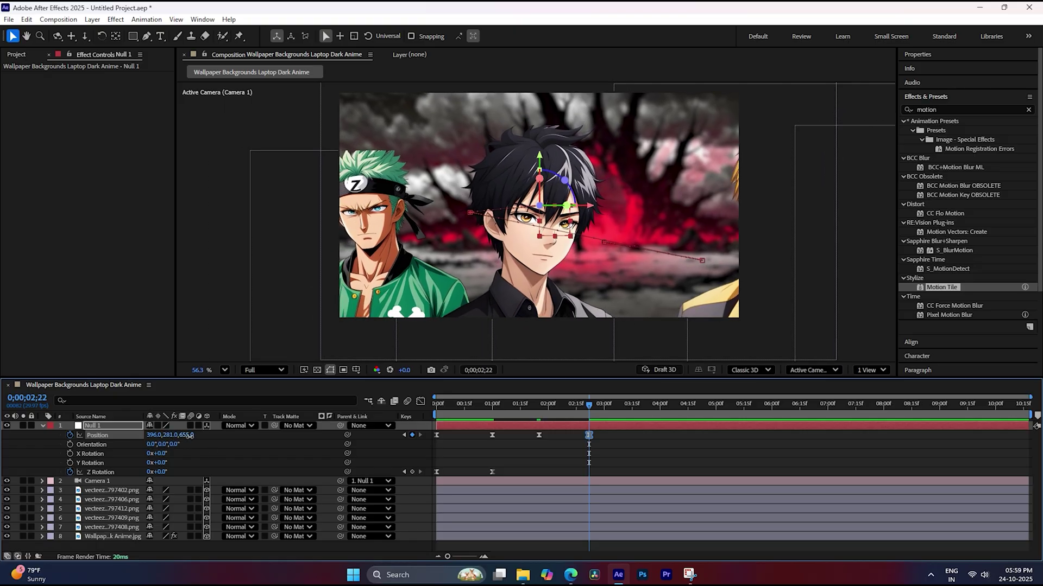
mouse_move(189, 437)
left_mouse_down()
mouse_move(154, 439)
mouse_move(172, 437)
left_mouse_up()
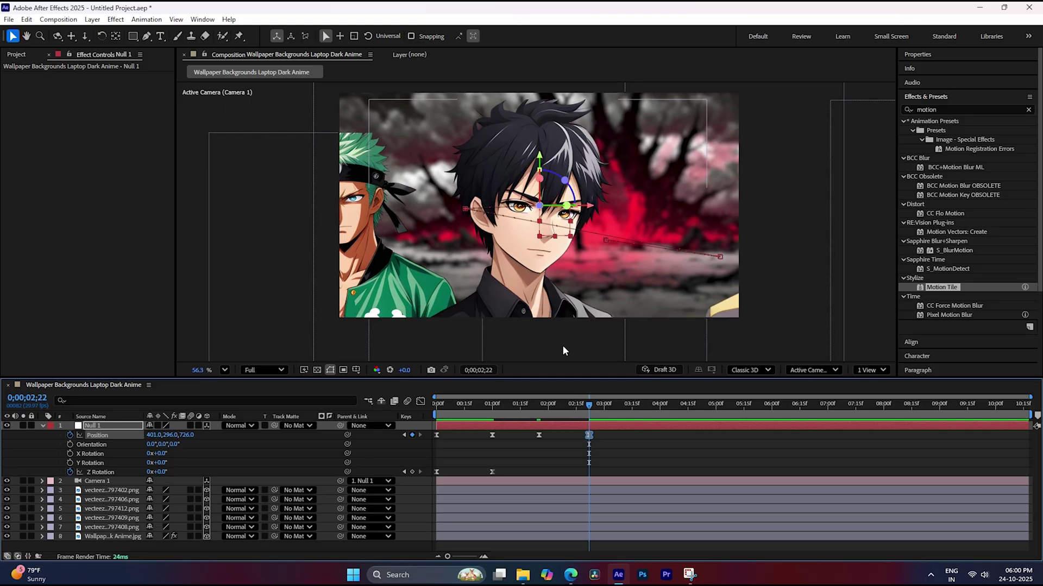
left_click_drag(588, 405, 432, 405)
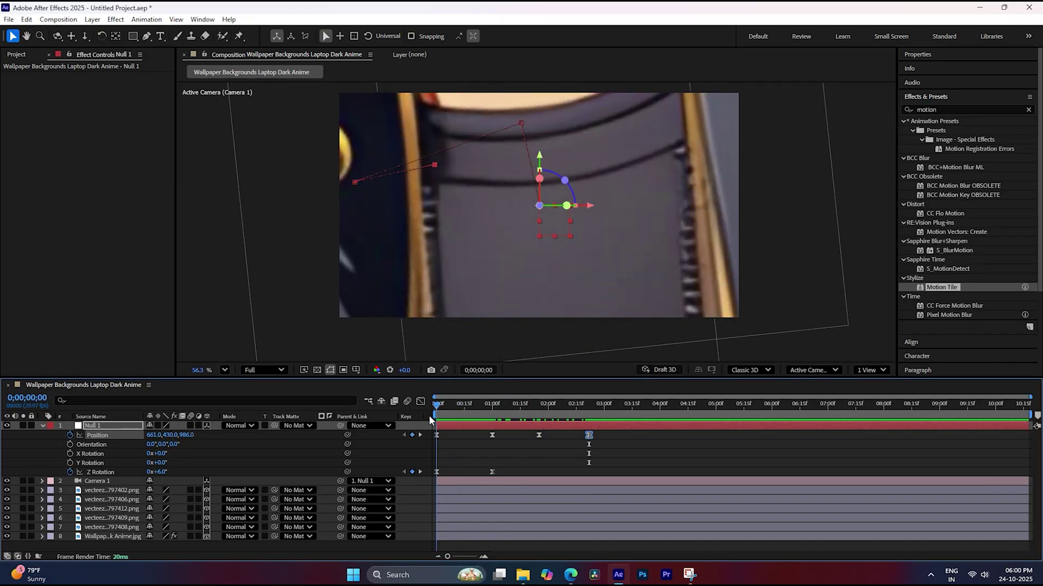
Preview the camera animation from the start, stopping around 0;00;03;12
key("h")
key("space")
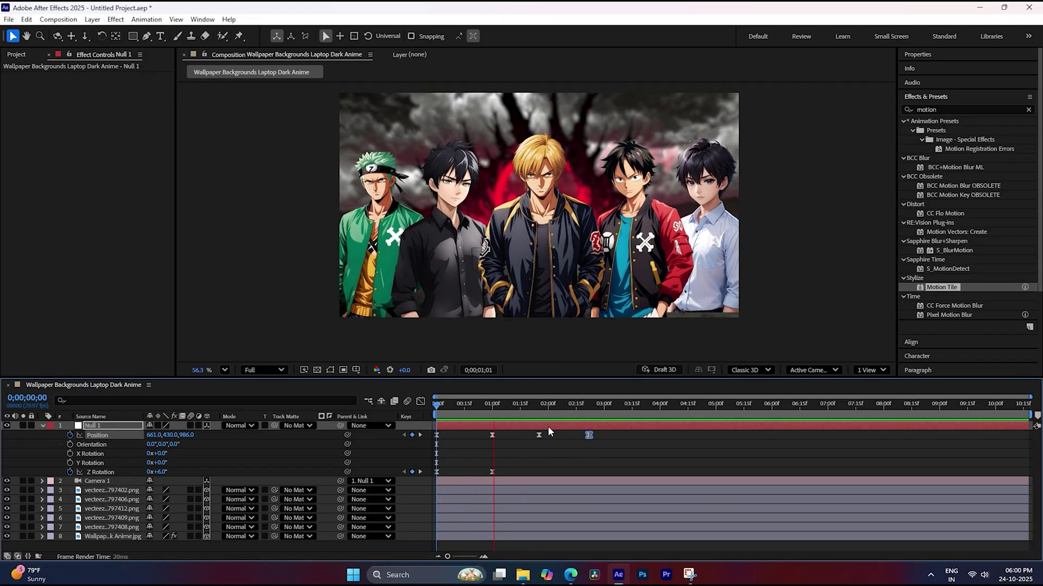
mouse_move(594, 413)
left_mouse_down()
mouse_move(636, 419)
mouse_move(639, 407)
left_mouse_up()
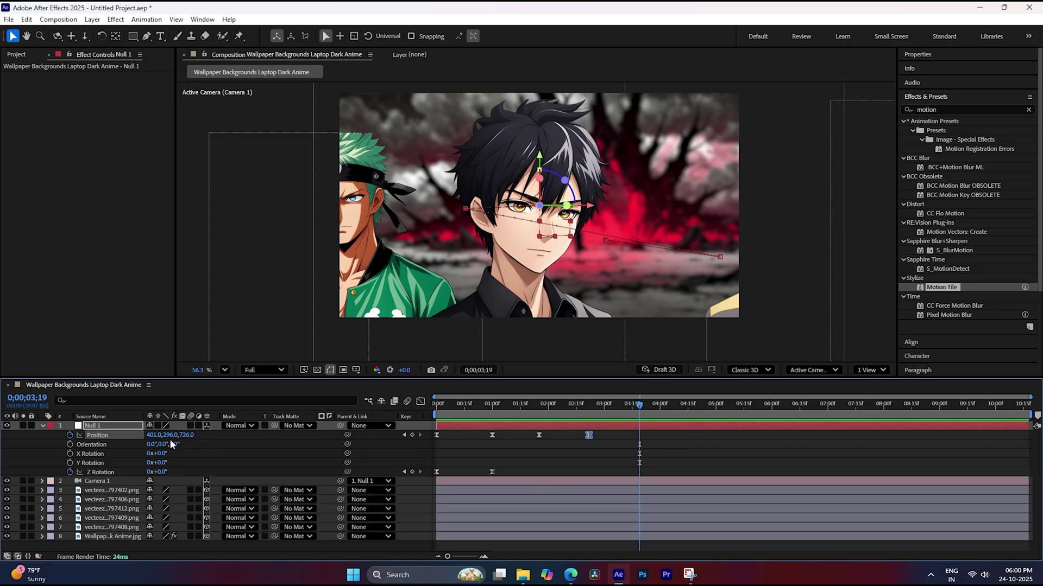
Key Null 1's Position at 3;19 to 658, 310, 594 to frame the blonde character
mouse_move(155, 435)
left_mouse_down()
mouse_move(189, 436)
mouse_move(165, 437)
left_mouse_up()
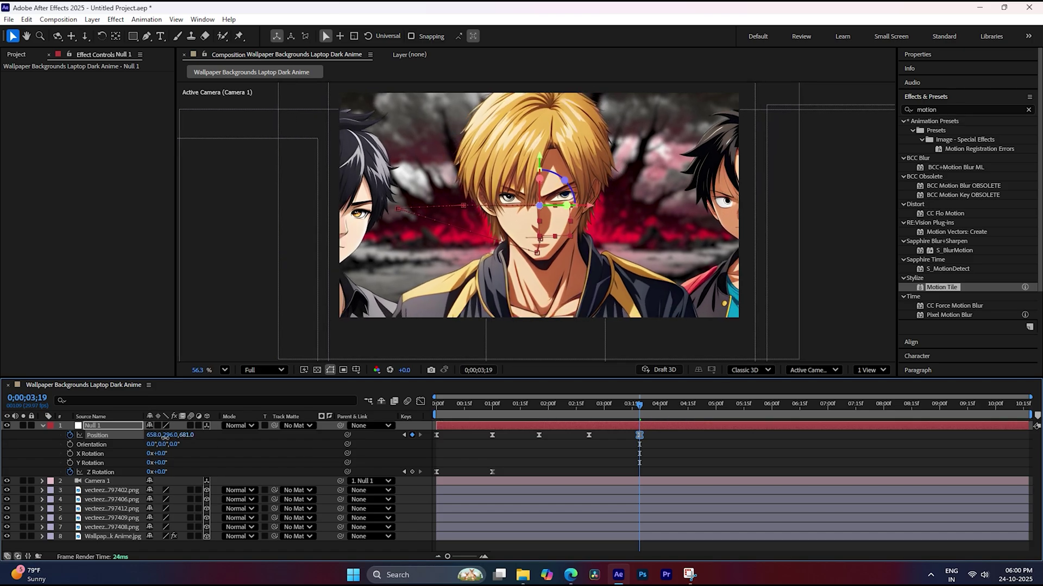
left_click_drag(165, 437, 119, 438)
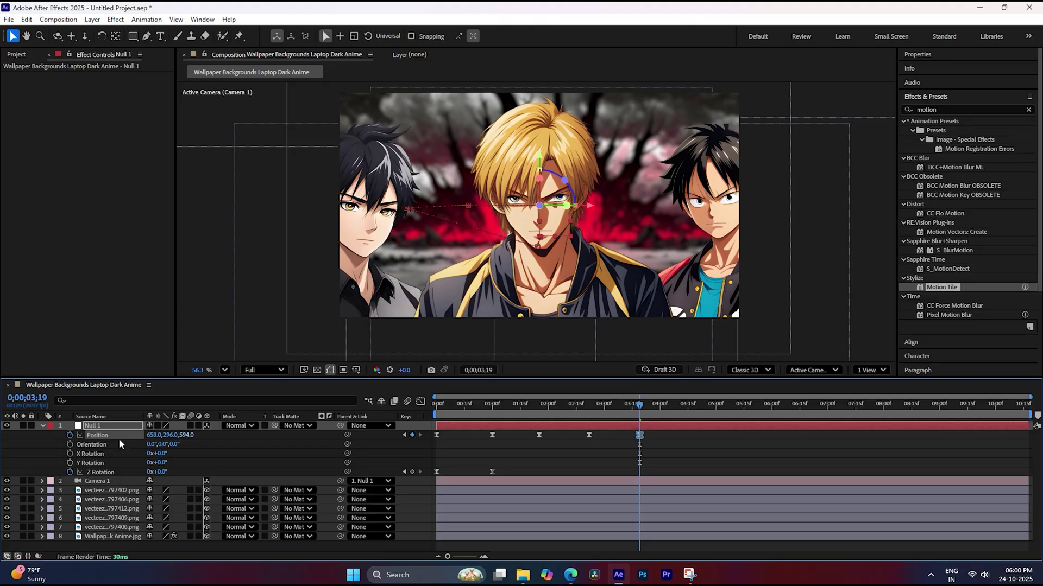
left_click_drag(168, 435, 174, 436)
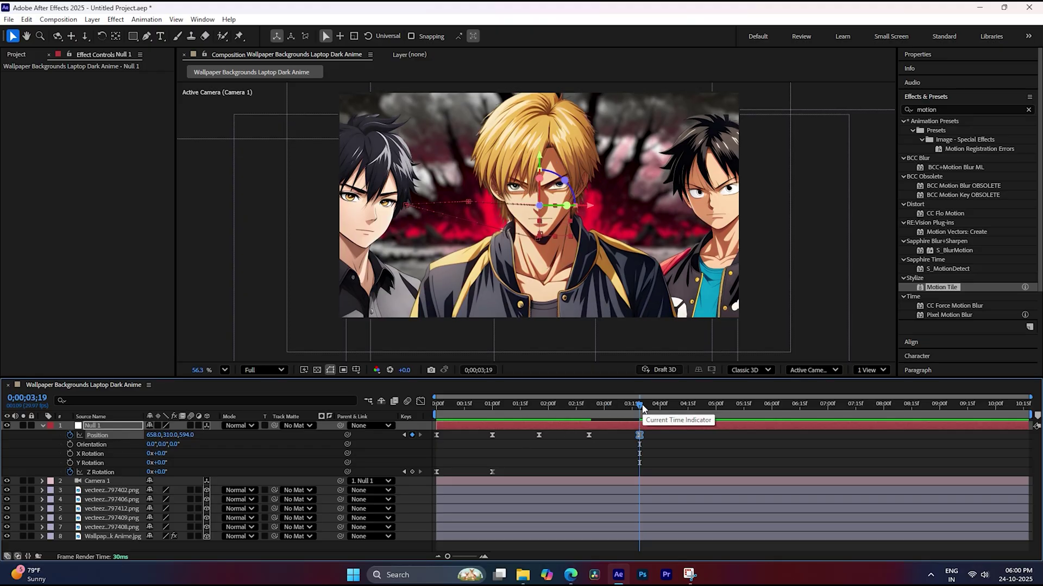
left_click_drag(640, 405, 689, 419)
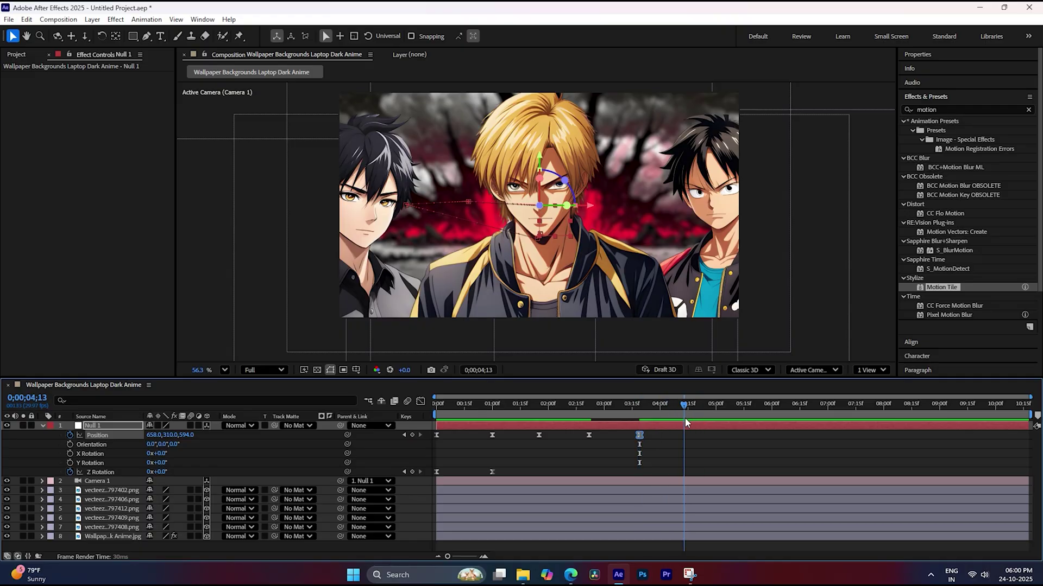
Key Null 1's Position at 4;15 to frame the red-jacketed character's face
key("ctrl+z")
left_click_drag(152, 435, 300, 441)
mouse_move(188, 437)
left_mouse_down()
mouse_move(285, 437)
mouse_move(271, 437)
left_mouse_up()
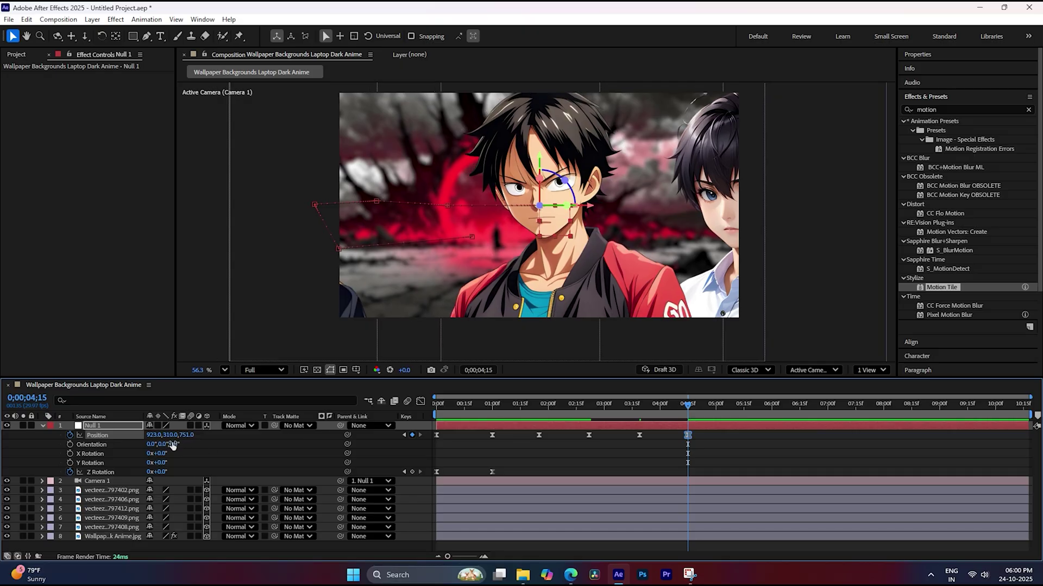
left_click_drag(169, 435, 157, 437)
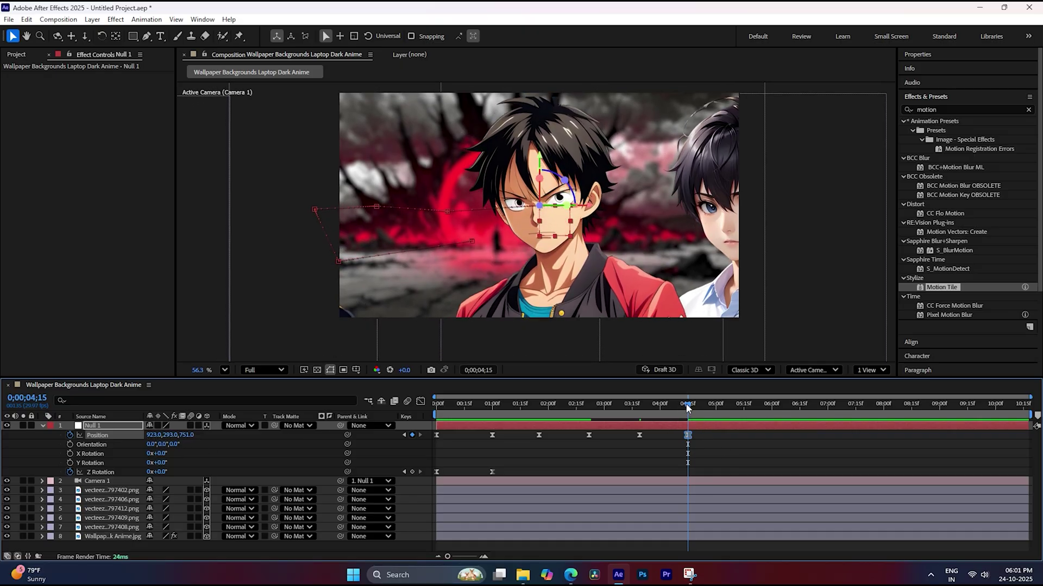
Key Null 1's Position at 5;12 to 1199, 277, 817 on the white-shirted character, then check 4;29
left_click_drag(687, 407, 739, 415)
mouse_move(191, 438)
left_mouse_down()
mouse_move(159, 439)
mouse_move(314, 449)
left_mouse_up()
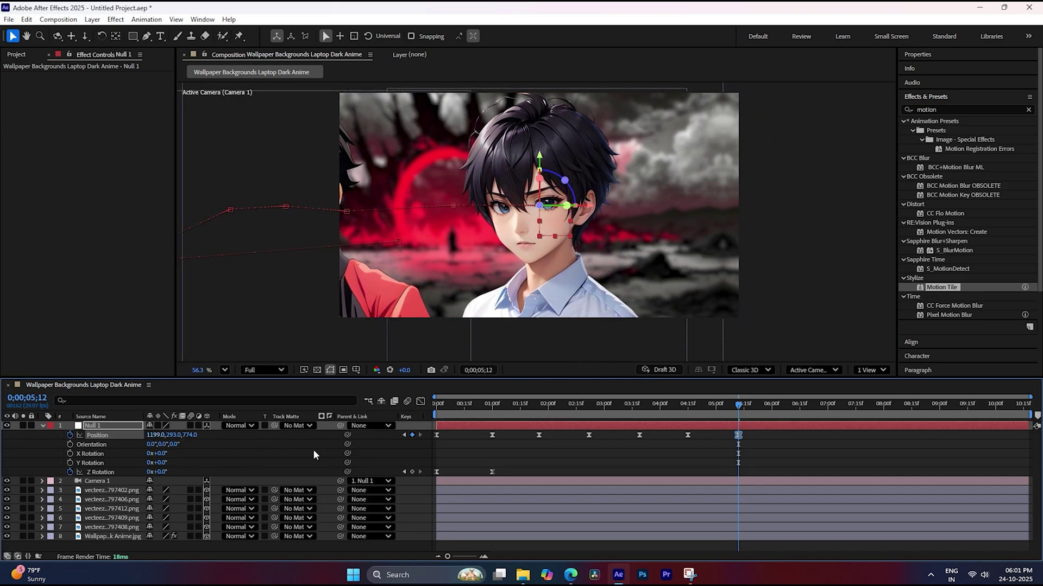
mouse_move(191, 435)
left_mouse_down()
mouse_move(220, 442)
mouse_move(162, 436)
left_mouse_up()
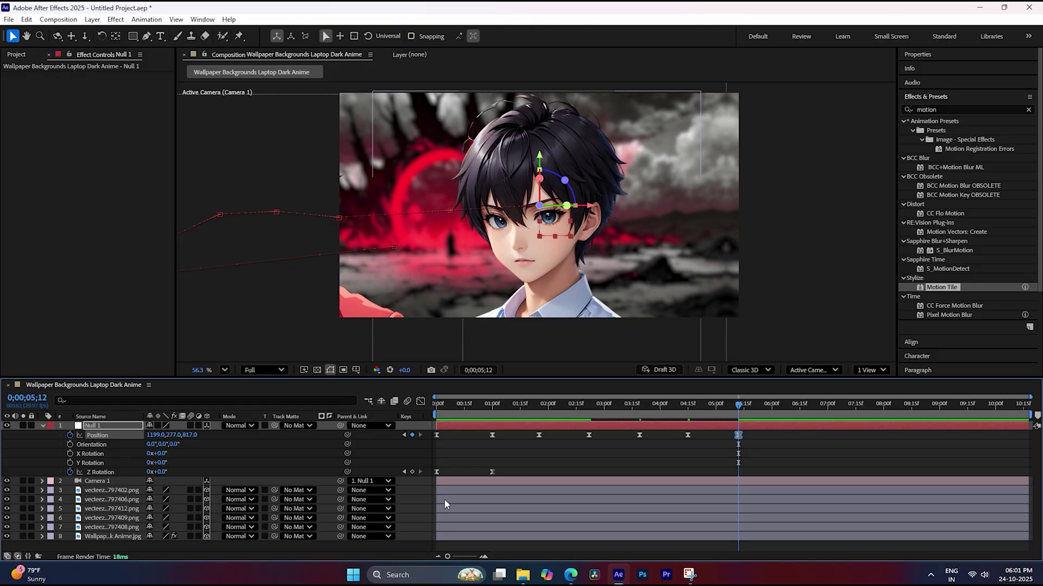
left_click_drag(738, 404, 539, 405)
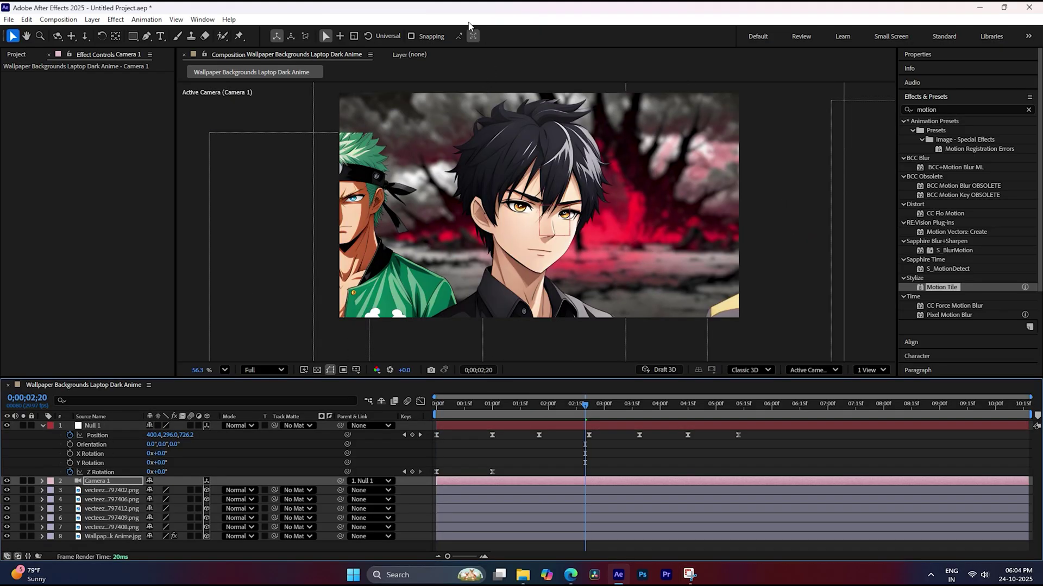
Preview the camera move up to 0;00;05;16 and select the final Position keyframes
mouse_move(586, 403)
left_mouse_down()
mouse_move(802, 432)
mouse_move(505, 445)
left_mouse_up()
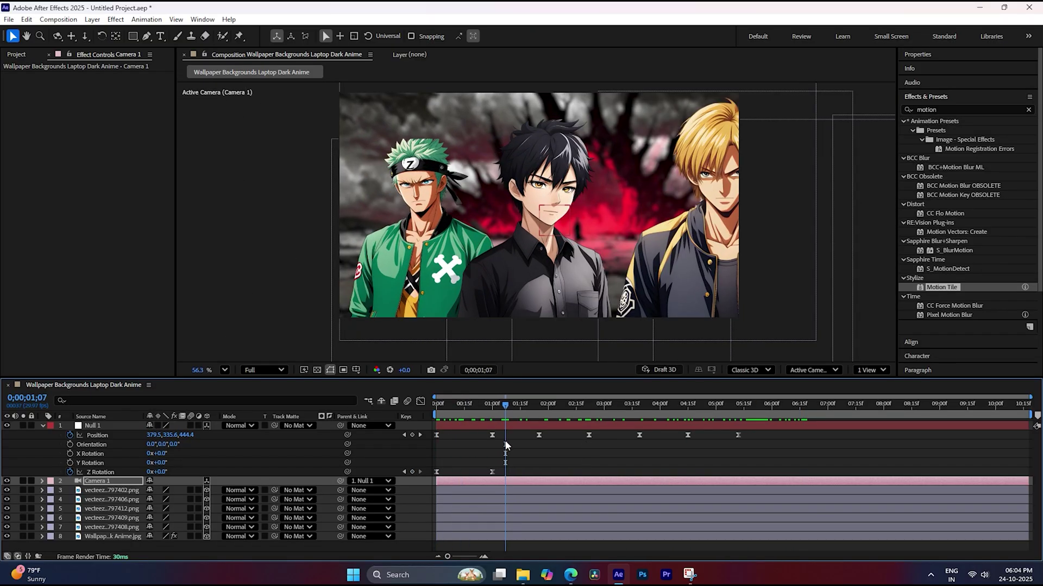
left_click_drag(506, 445, 749, 433)
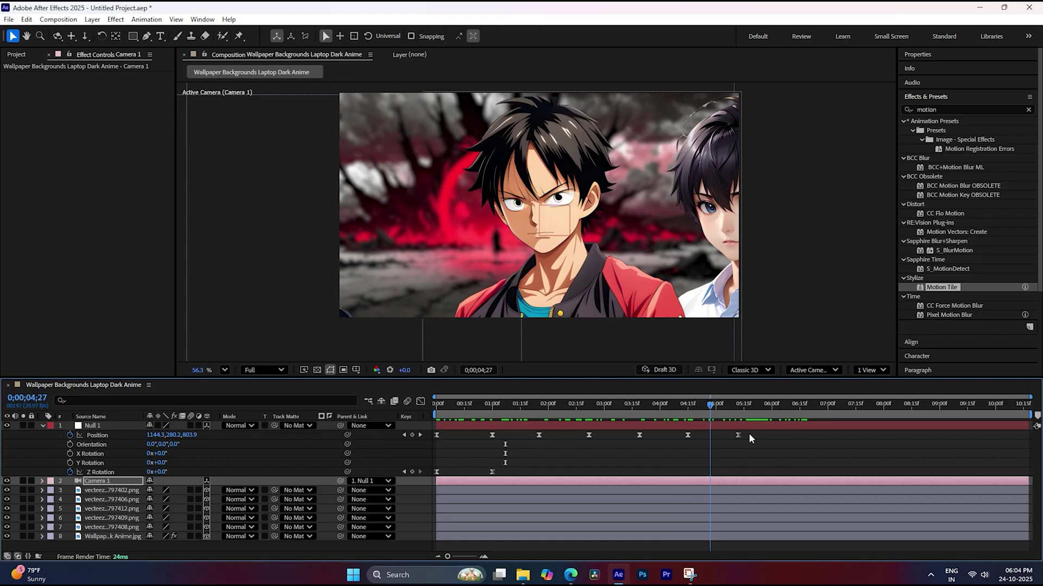
mouse_move(814, 451)
left_mouse_down()
mouse_move(712, 455)
mouse_move(665, 435)
left_mouse_up()
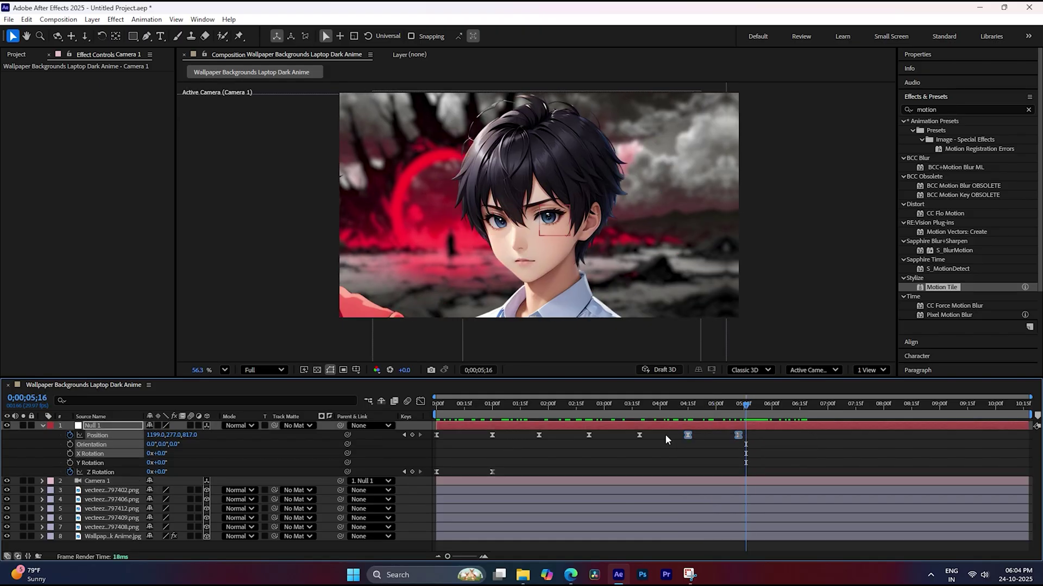
In the speed graph, ease Null 1's Position keyframes from 01;00 to 05;15 with 100% influence
left_click(420, 402)
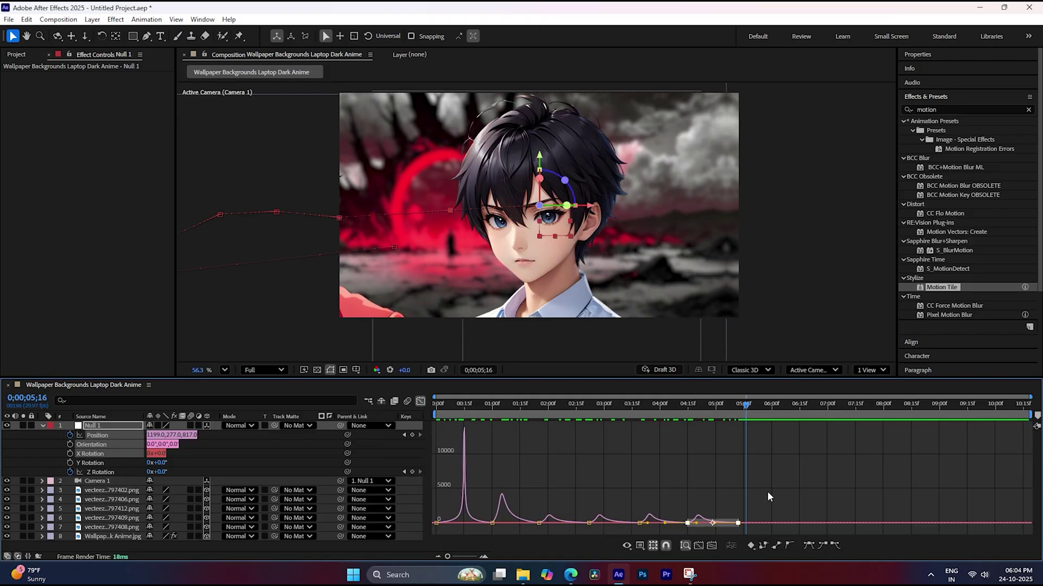
left_click_drag(767, 491, 466, 531)
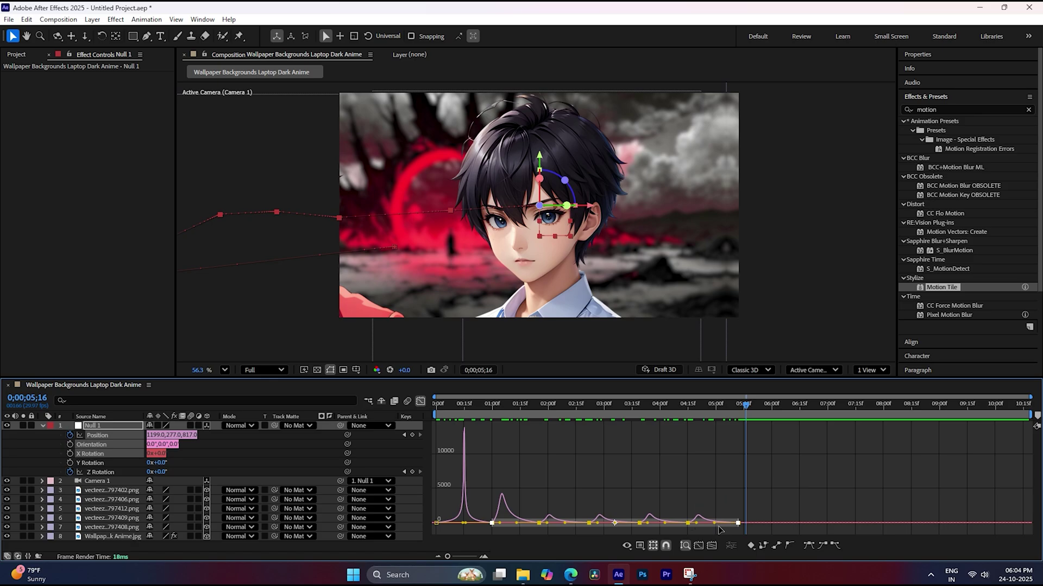
left_click_drag(699, 525, 713, 527)
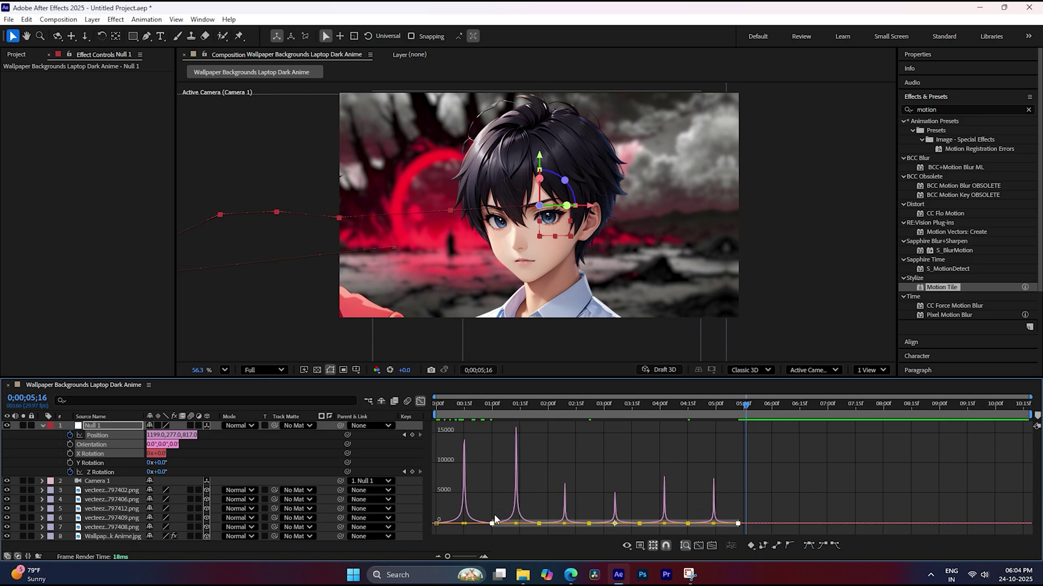
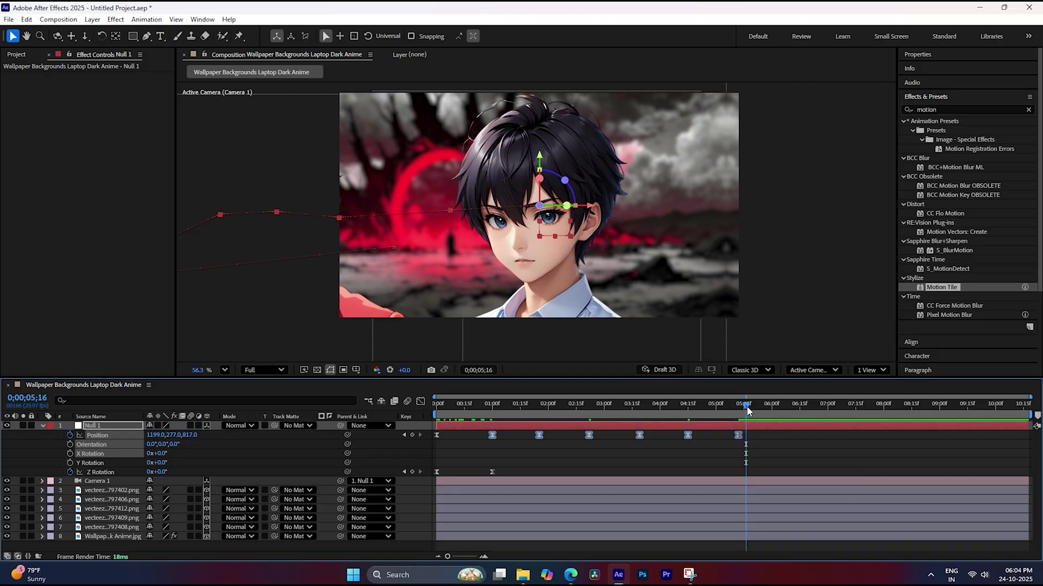
Preview the camera animation from the start, then set the current time to 6;08
key("Home")
key("space")
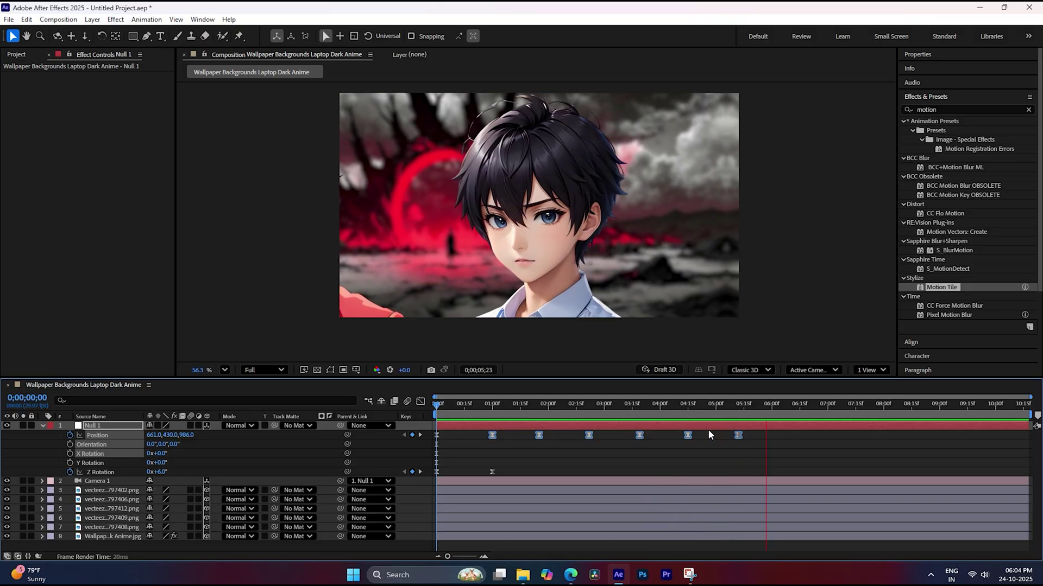
key("space")
left_click(774, 414)
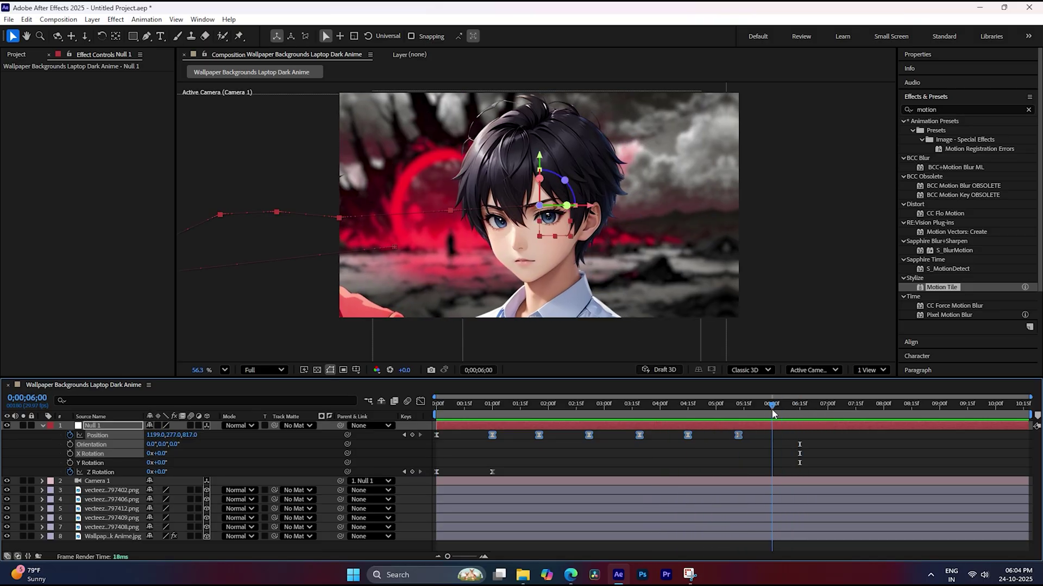
left_click_drag(774, 413, 787, 413)
left_click(481, 462)
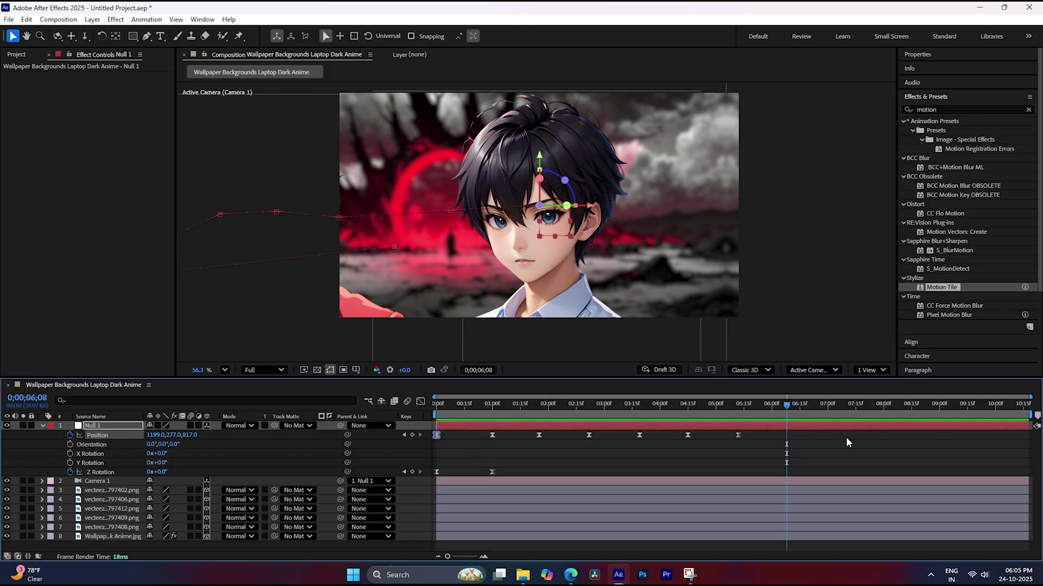
Copy Null 1's second Position keyframe to 6;08 and show the last two keyframes' speed graph
left_click(492, 435)
key("ctrl+c")
key("ctrl+v")
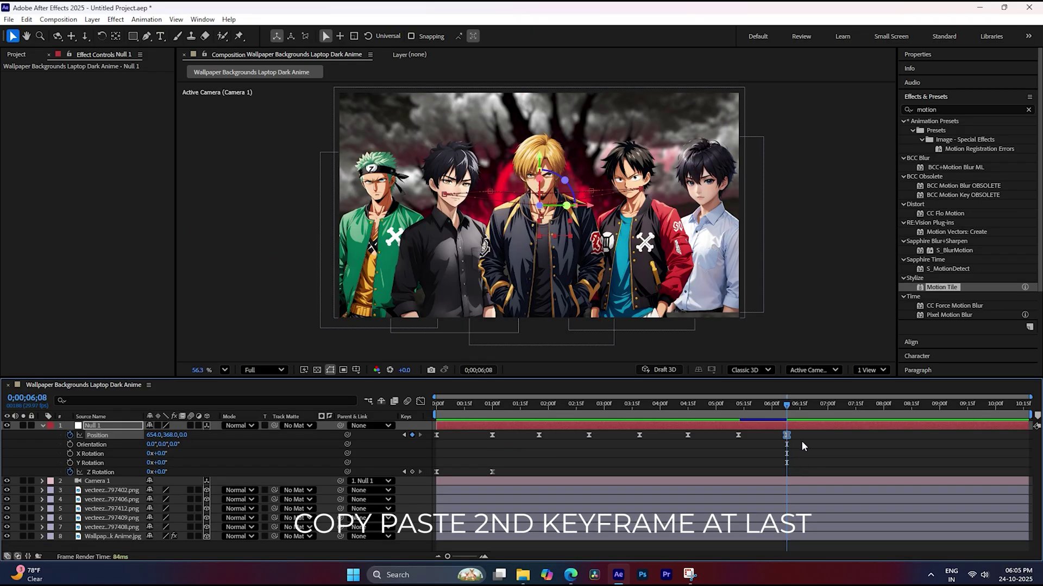
left_click_drag(787, 406, 766, 406)
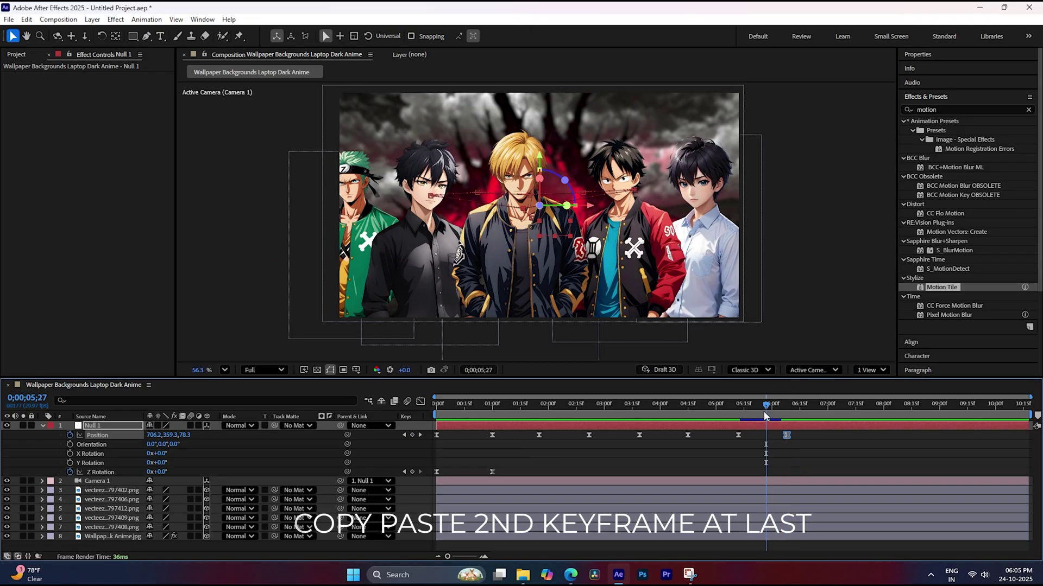
left_click(737, 435, "shift")
left_click(421, 403)
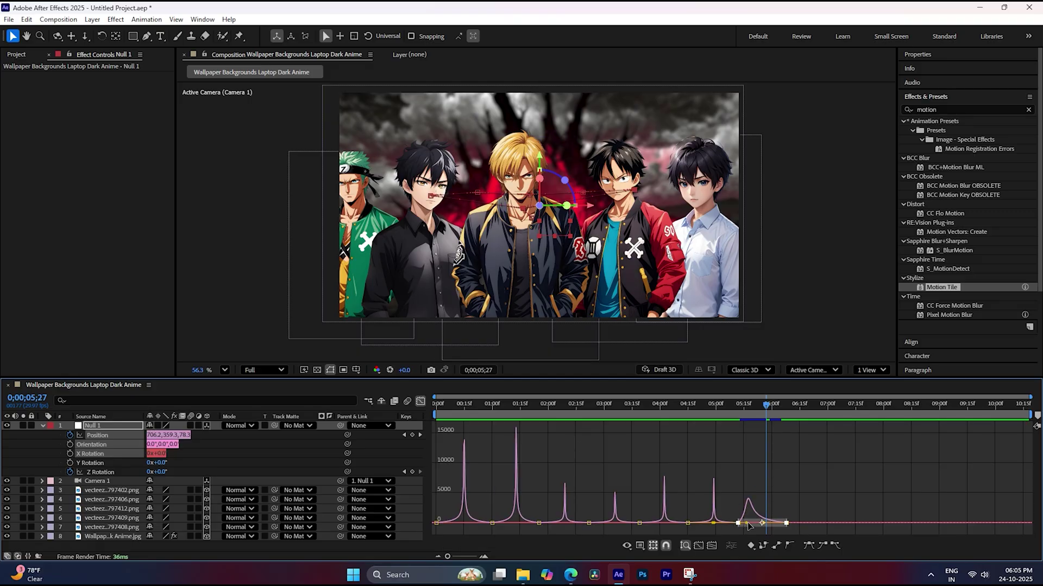
Ease into the last Position keyframe at about 94.6% influence, then preview the loop from 0
left_click_drag(748, 525, 762, 531)
left_click_drag(765, 408, 421, 416)
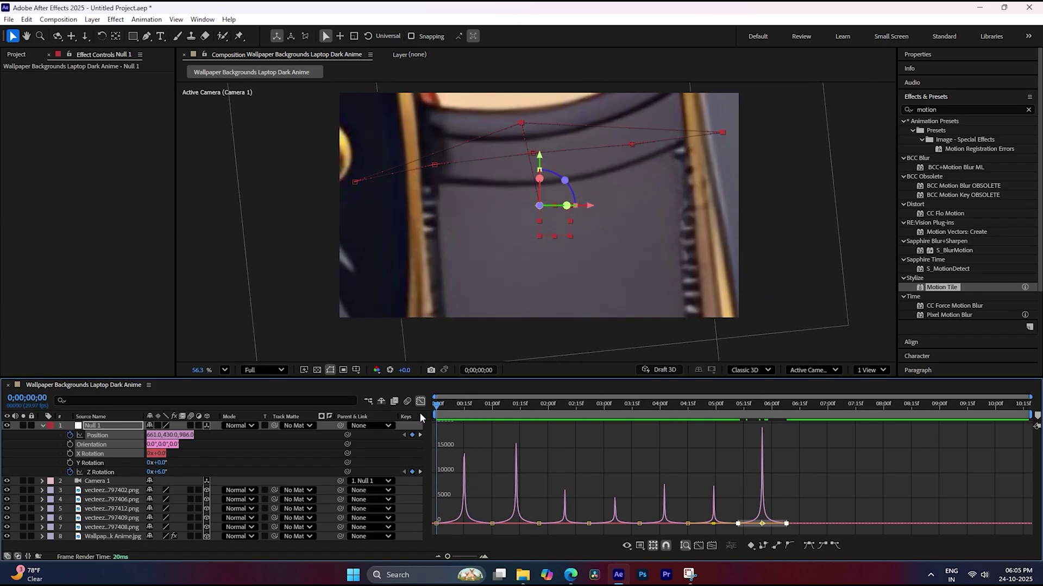
left_click(419, 403)
key("space")
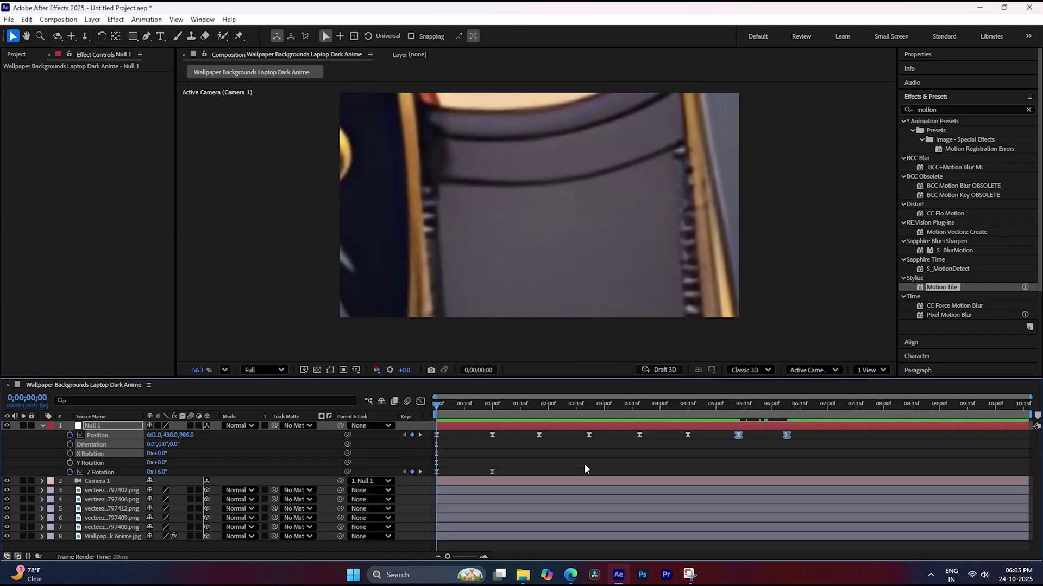